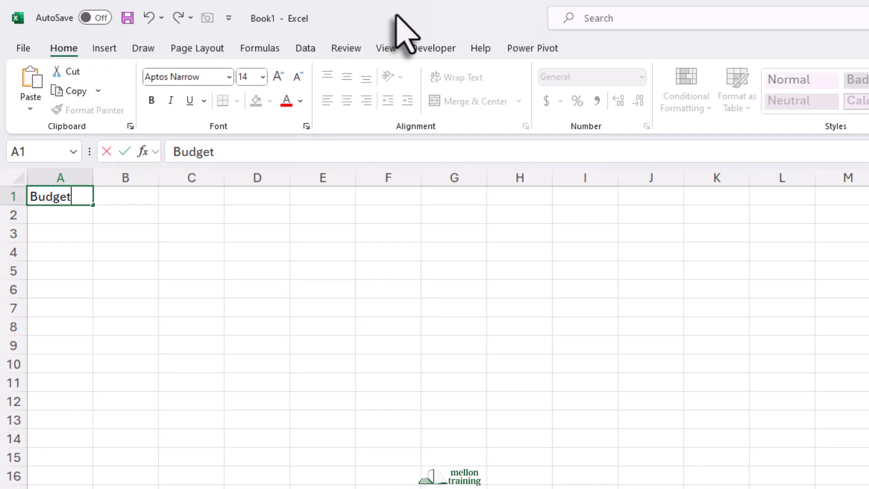
Finish the title entry in A1, and enter the labels "Income:" in A3 and "Salary:" in A4.
{"action": "key", "text": "Return"}
{"action": "key", "text": "Return"}
{"action": "type", "text": "I"}
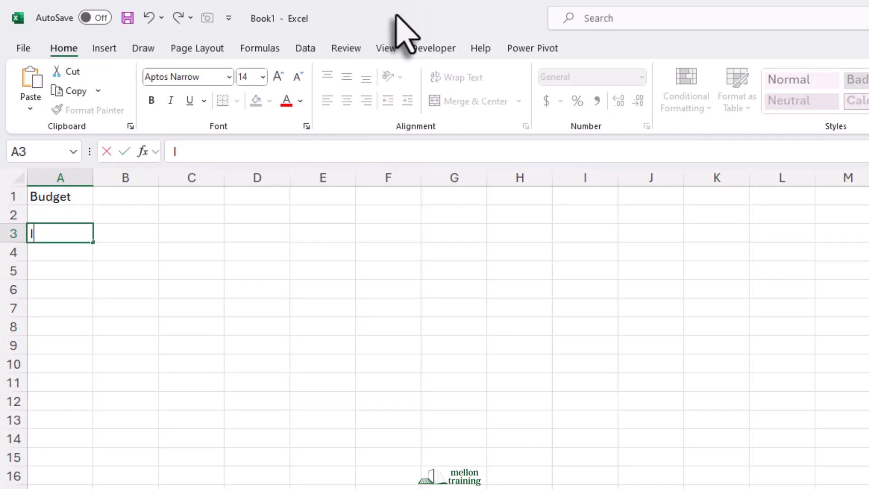
{"action": "type", "text": "ncome:"}
{"action": "key", "text": "Return"}
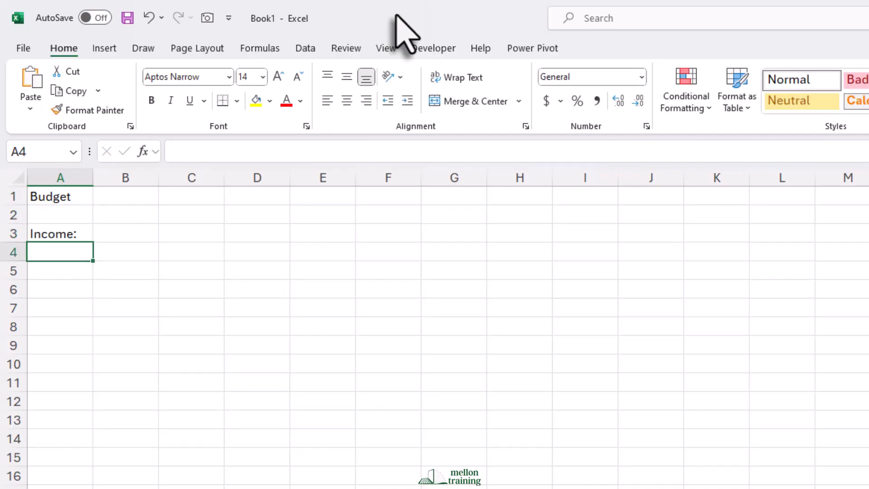
{"action": "type", "text": "Salary:"}
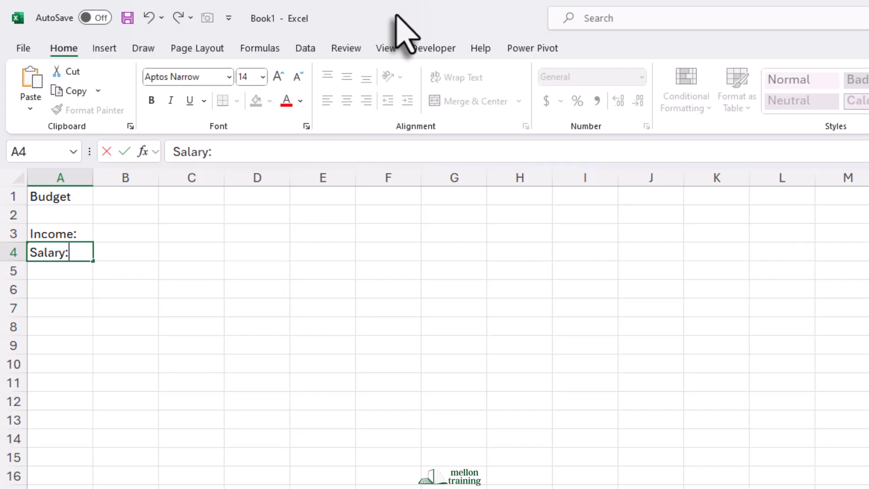
{"action": "key", "text": "Return"}
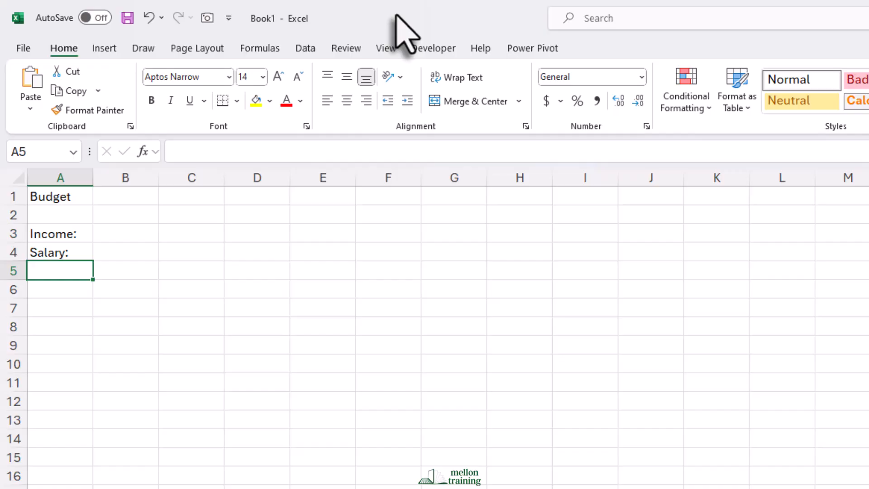
Enter 50000 as the salary amount in cell B4.
{"action": "key", "text": "Up"}
{"action": "key", "text": "Right"}
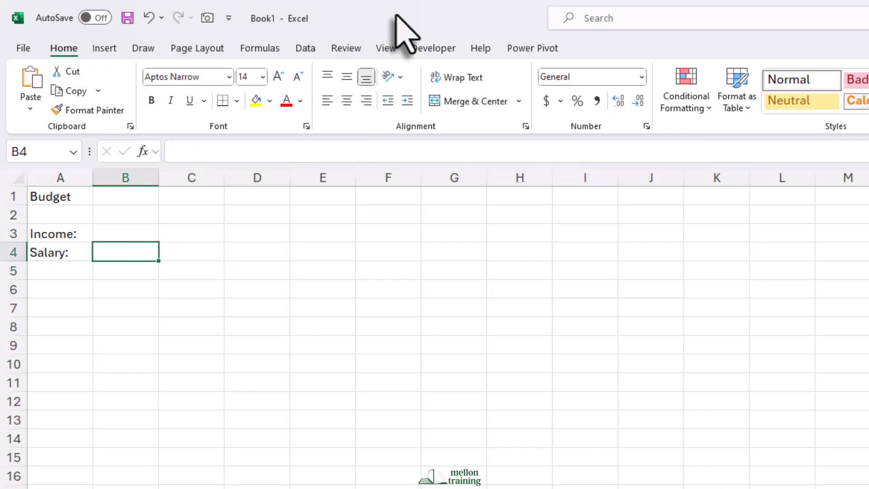
{"action": "type", "text": "50000"}
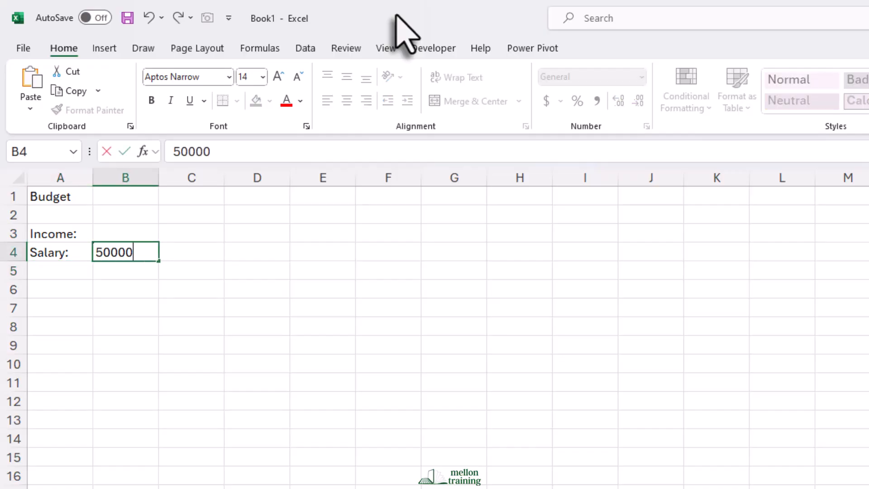
{"action": "key", "text": "Return"}
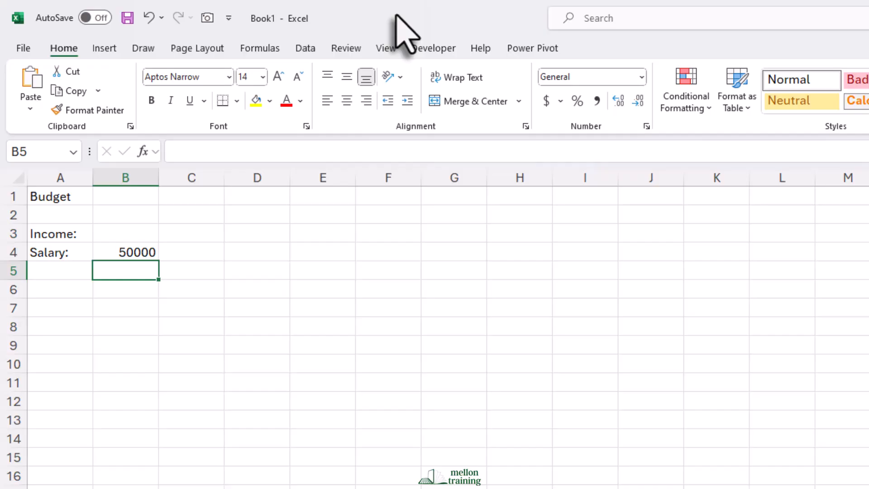
Format the salary amount in B4 as Currency with no decimal places.
{"action": "left_click", "coordinate": [143, 250]}
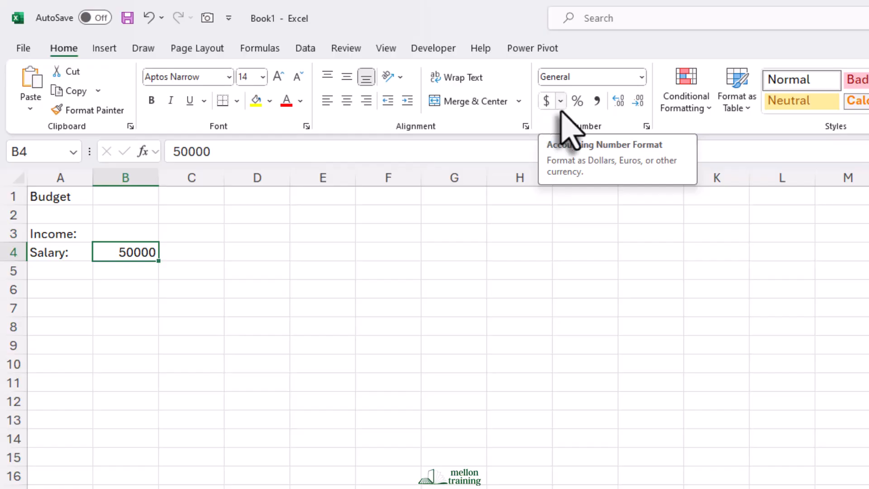
{"action": "left_click", "coordinate": [642, 77]}
{"action": "left_click", "coordinate": [602, 177]}
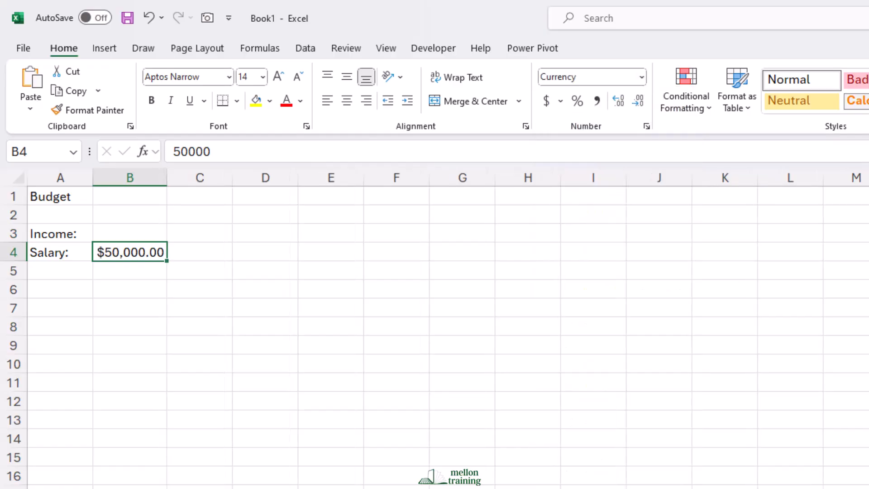
{"action": "scroll", "coordinate": [434, 326], "scroll_direction": "up", "scroll_amount": 3}
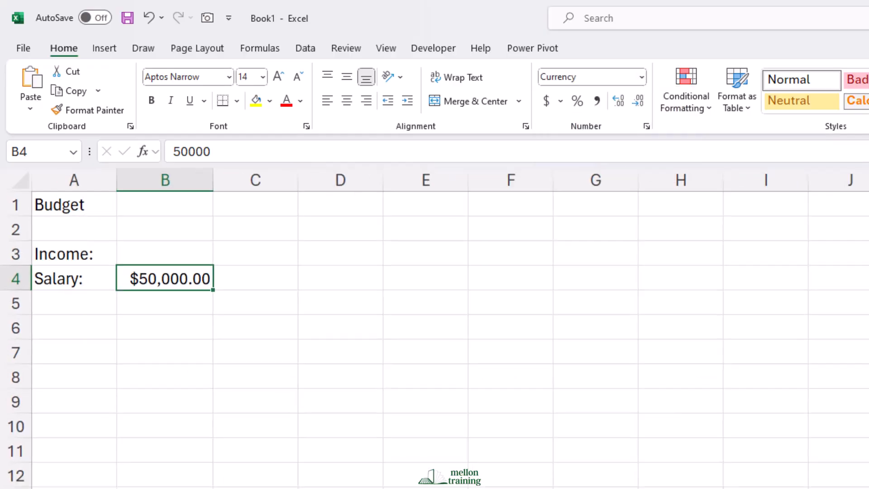
{"action": "left_click", "coordinate": [638, 102]}
{"action": "left_click", "coordinate": [638, 102]}
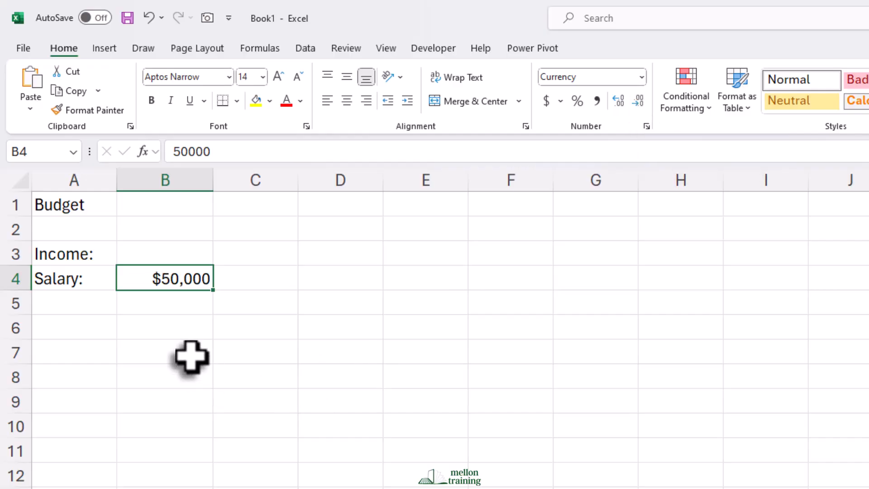
Enter the label "Taxes (22%):" in A5 and widen column A to fit it.
{"action": "left_click", "coordinate": [85, 309]}
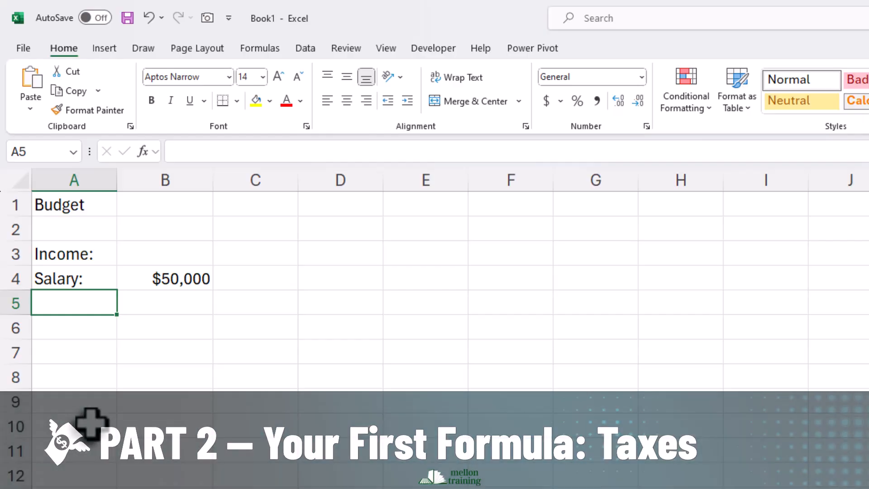
{"action": "type", "text": "Taxes:"}
{"action": "key", "text": "Return"}
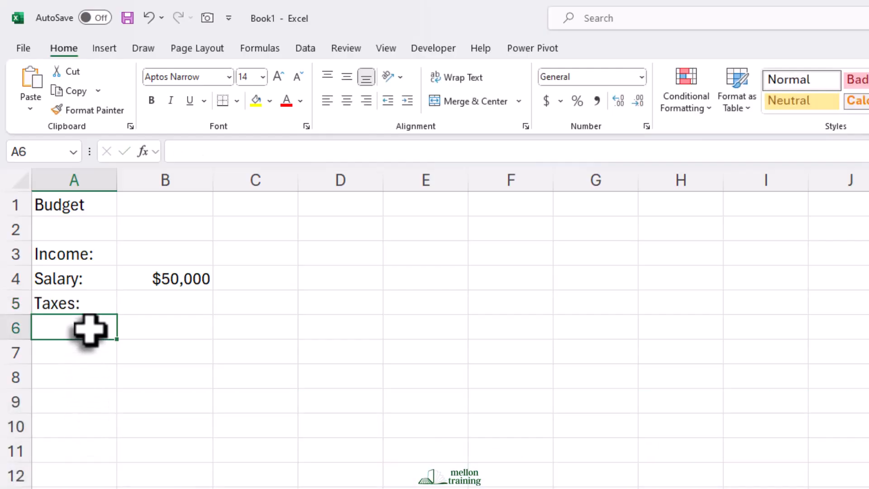
{"action": "left_click", "coordinate": [52, 303]}
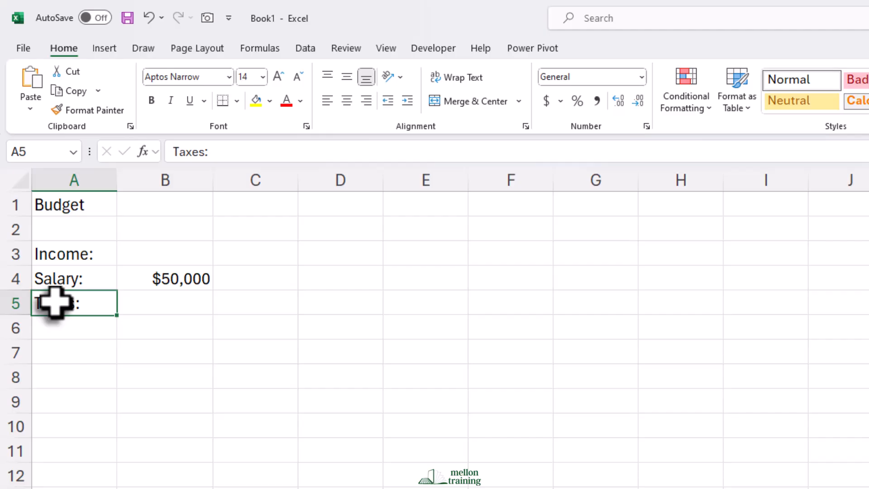
{"action": "left_click", "coordinate": [205, 154]}
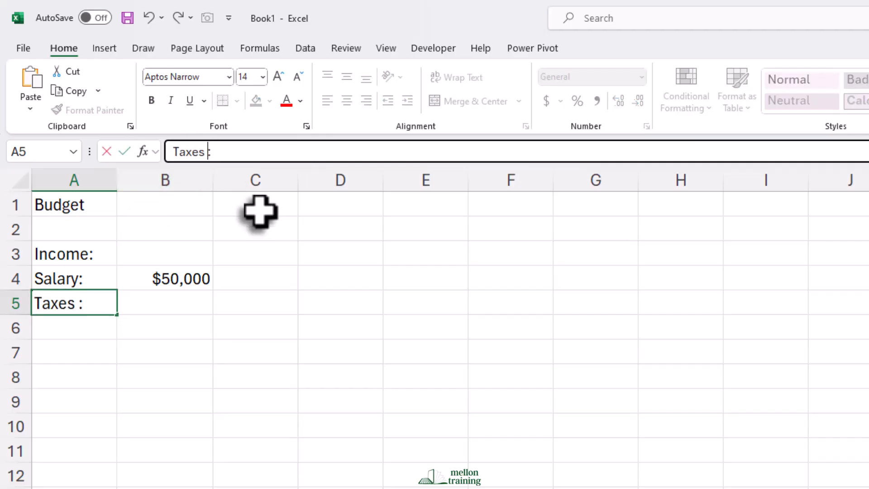
{"action": "type", "text": "(22%)"}
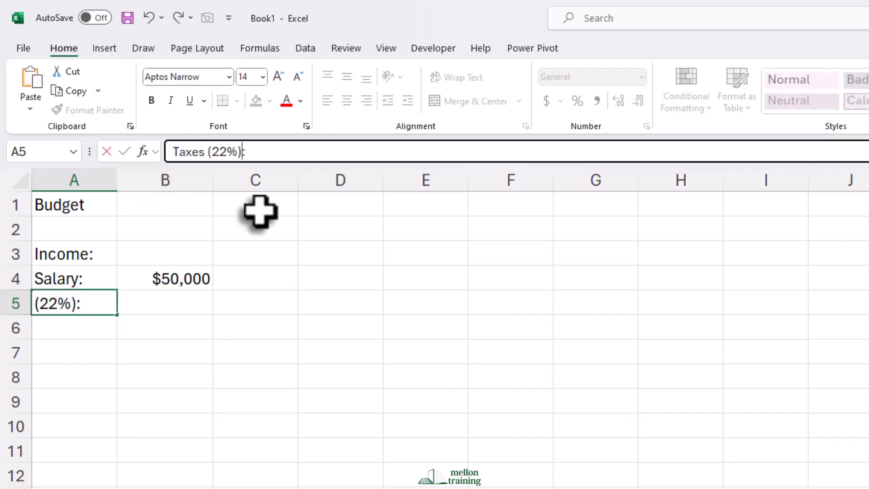
{"action": "key", "text": "Return"}
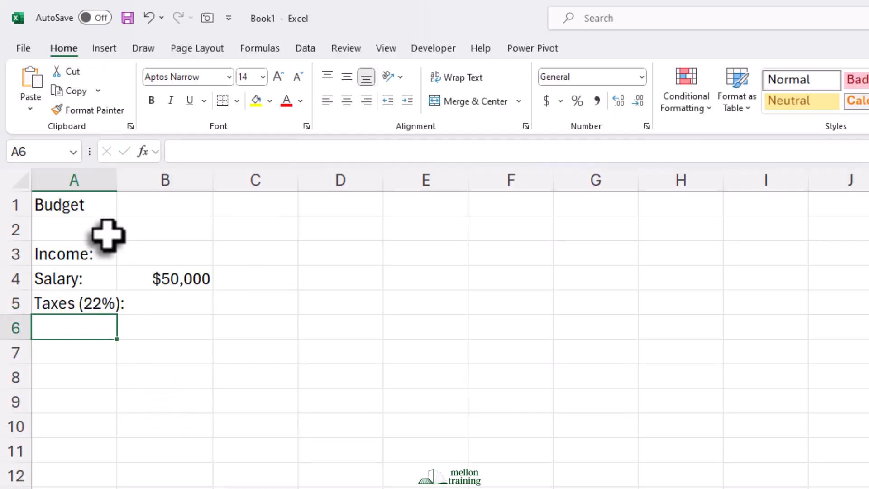
{"action": "left_click_drag", "start_coordinate": [115, 176], "coordinate": [94, 185]}
{"action": "double_click", "coordinate": [93, 186]}
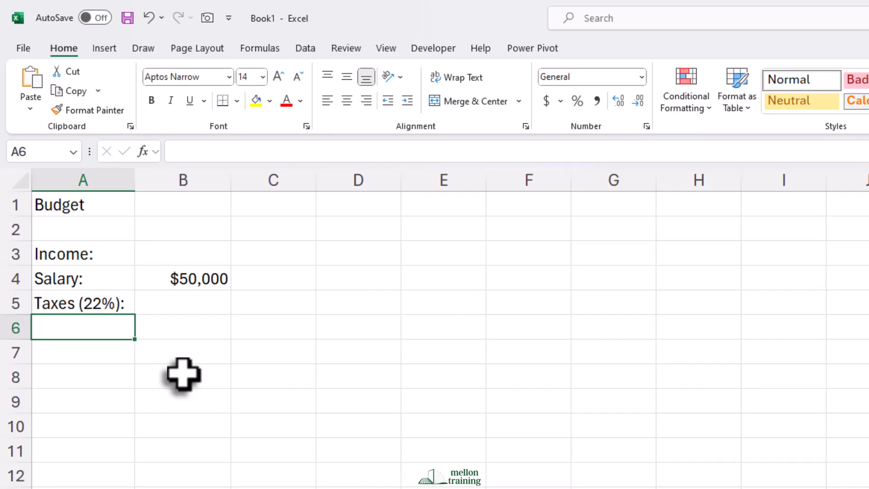
Calculate the taxes in B5 with the formula =22%*B4.
{"action": "left_click", "coordinate": [184, 311]}
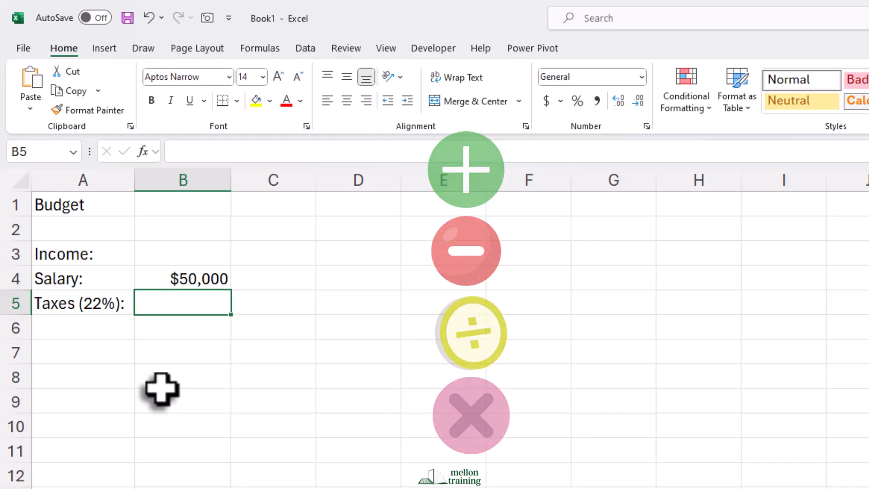
{"action": "type", "text": "="}
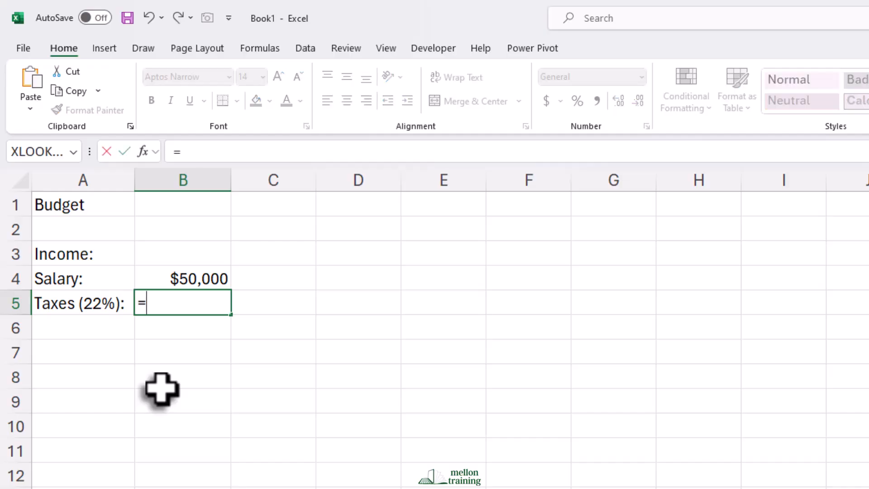
{"action": "type", "text": "22"}
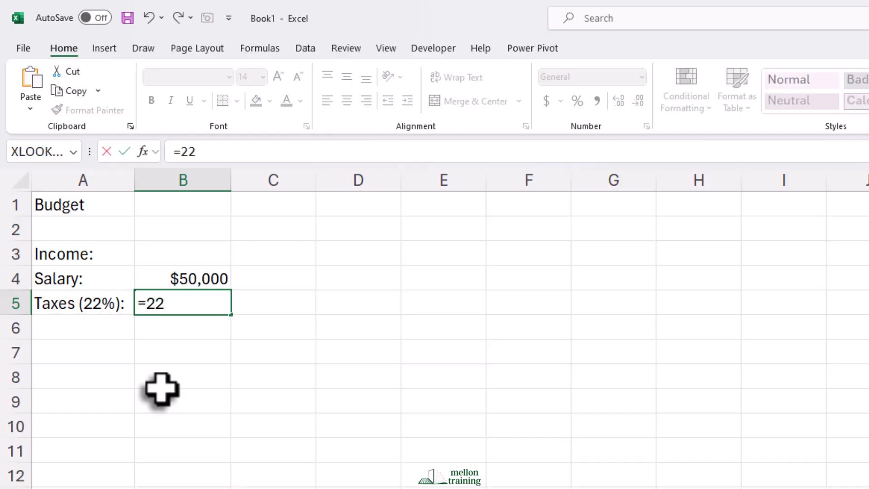
{"action": "type", "text": "%*"}
{"action": "left_click", "coordinate": [192, 280]}
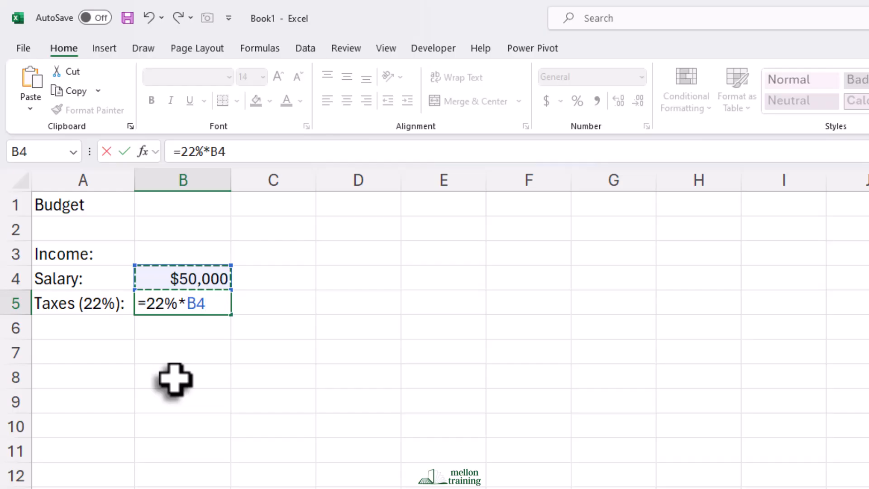
{"action": "key", "text": "F2"}
{"action": "key", "text": "Return"}
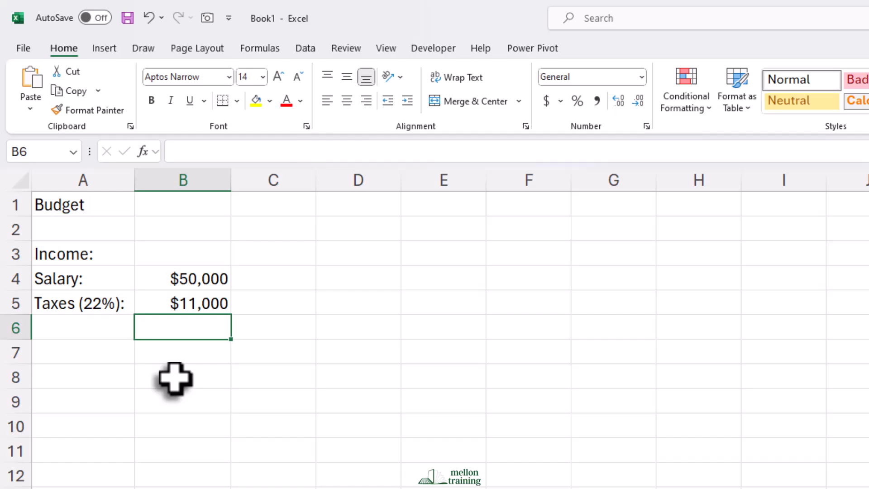
{"action": "left_click", "coordinate": [179, 304]}
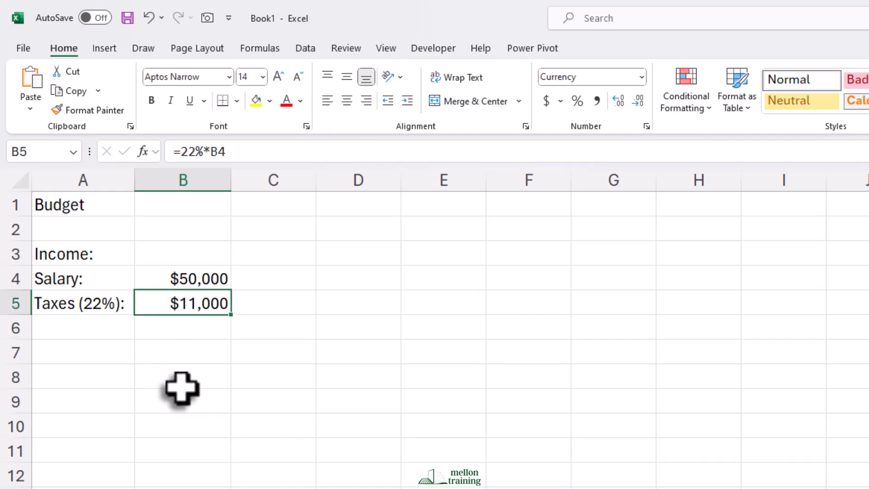
Show the tax formula as text in C5 using =FORMULATEXT(B5).
{"action": "left_click", "coordinate": [272, 309]}
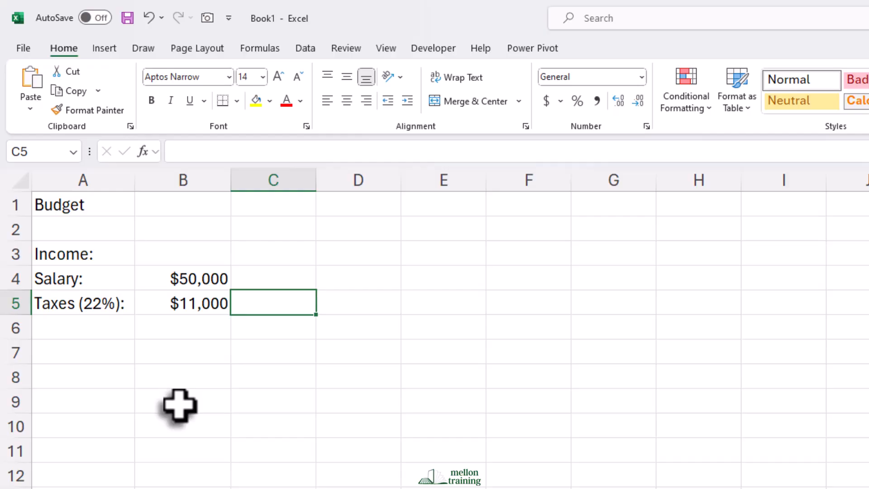
{"action": "type", "text": "=FORM"}
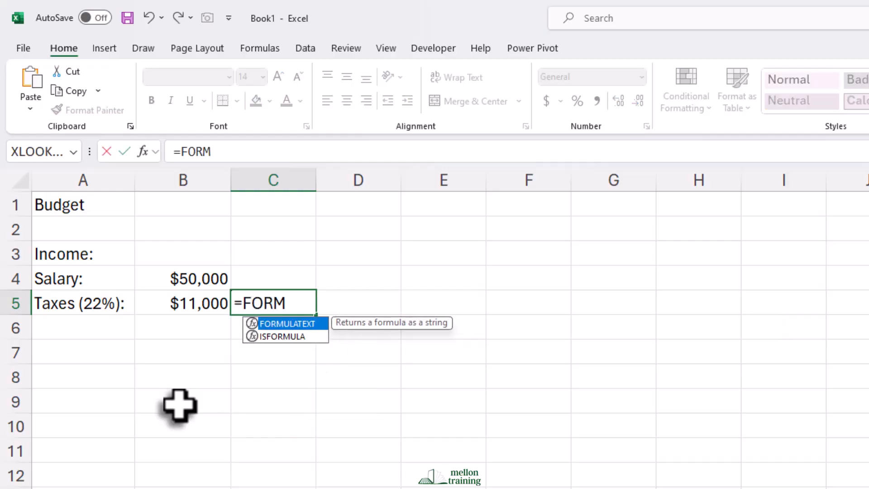
{"action": "type", "text": "ULA"}
{"action": "key", "text": "Tab"}
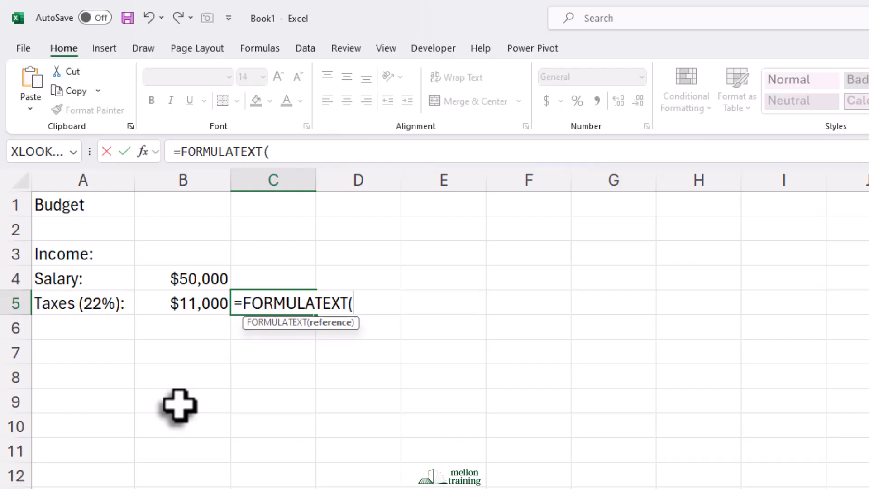
{"action": "left_click", "coordinate": [173, 305]}
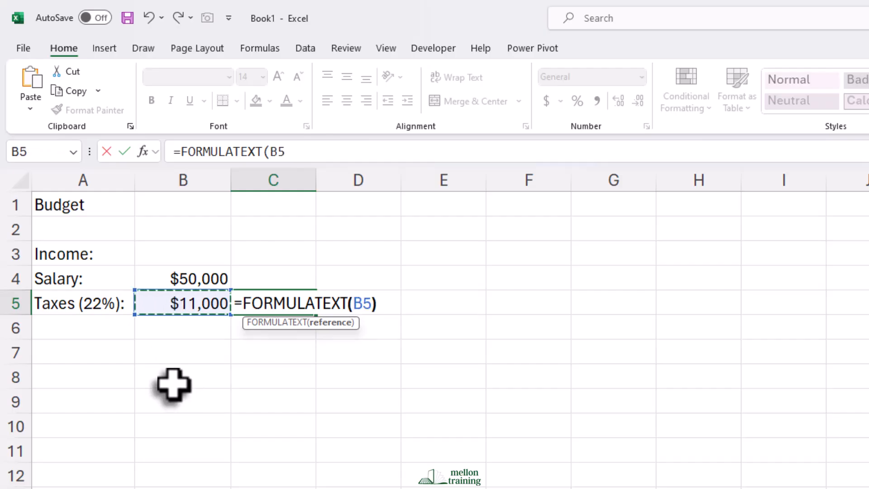
{"action": "type", "text": ")"}
{"action": "key", "text": "Return"}
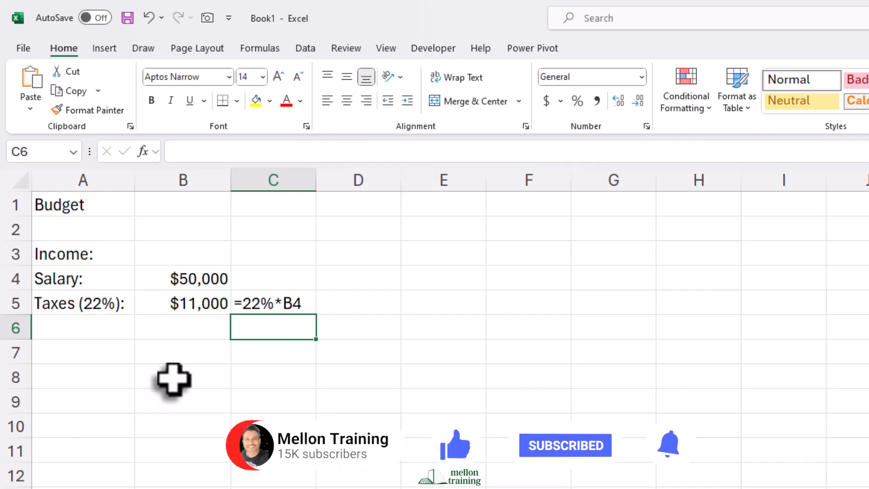
Enter the deduction labels "Medical:", "Dental:" and "Retirement:" in cells A6 through A8.
{"action": "left_click", "coordinate": [72, 328]}
{"action": "type", "text": "Med"}
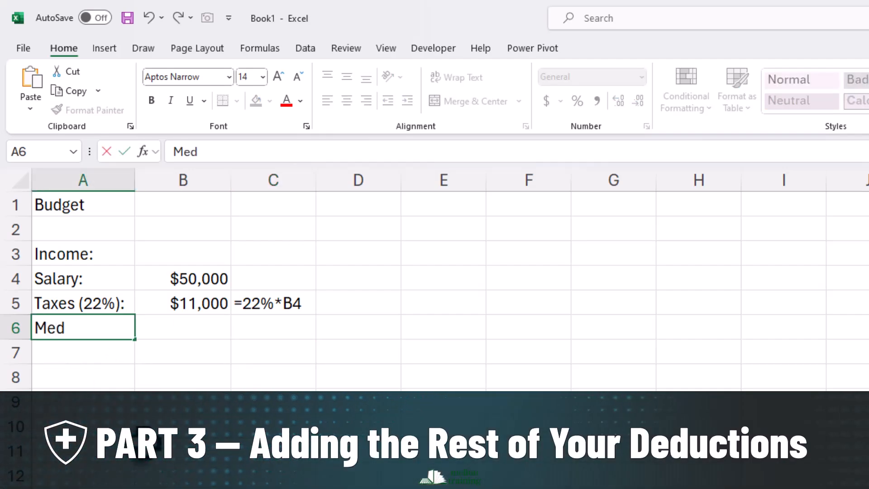
{"action": "type", "text": "ical:"}
{"action": "key", "text": "Return"}
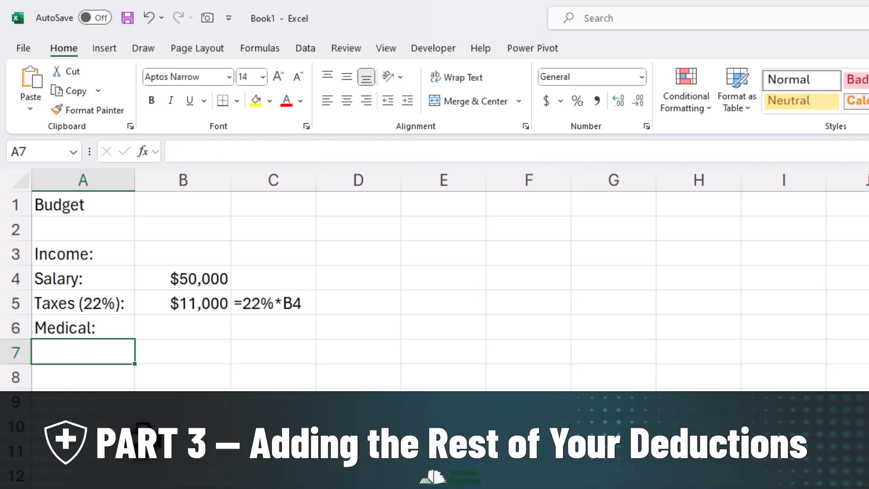
{"action": "type", "text": "Dental:"}
{"action": "key", "text": "Return"}
{"action": "type", "text": "Retirement:"}
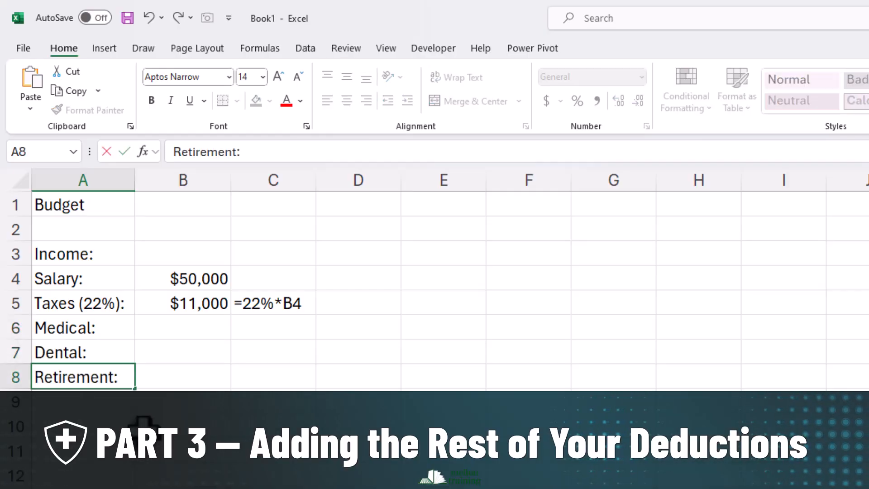
{"action": "key", "text": "Return"}
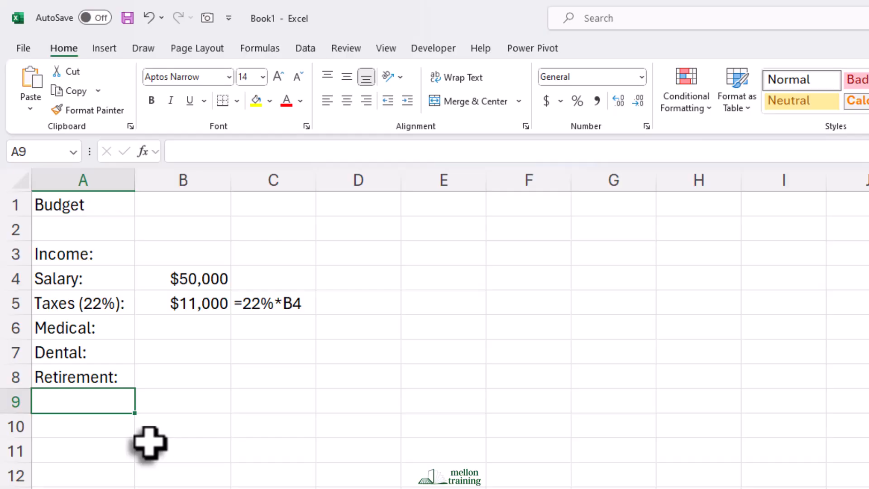
Enter 5000 for Medical in B6, 500 for Dental in B7 and 5000 for Retirement in B8.
{"action": "left_click", "coordinate": [187, 333]}
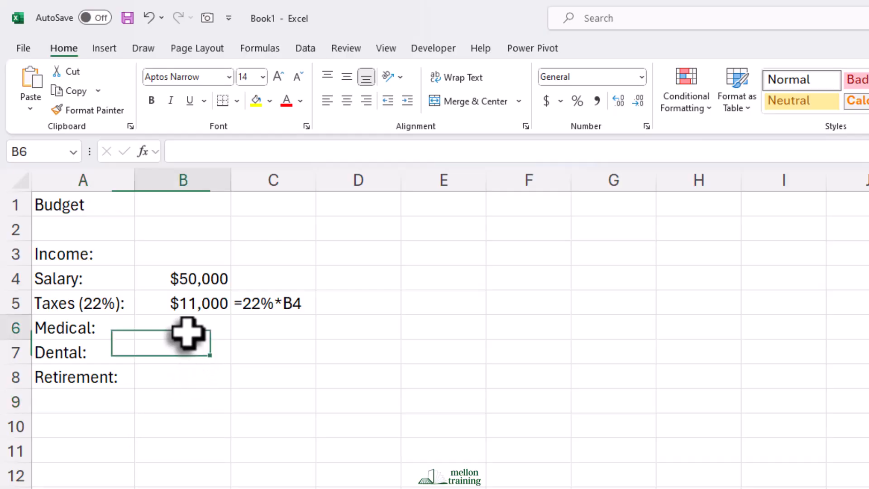
{"action": "type", "text": "5000"}
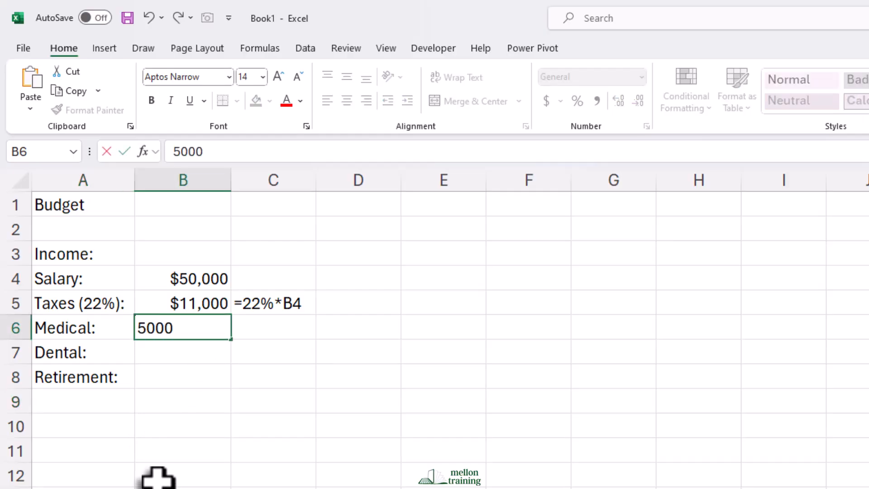
{"action": "key", "text": "Return"}
{"action": "type", "text": "500"}
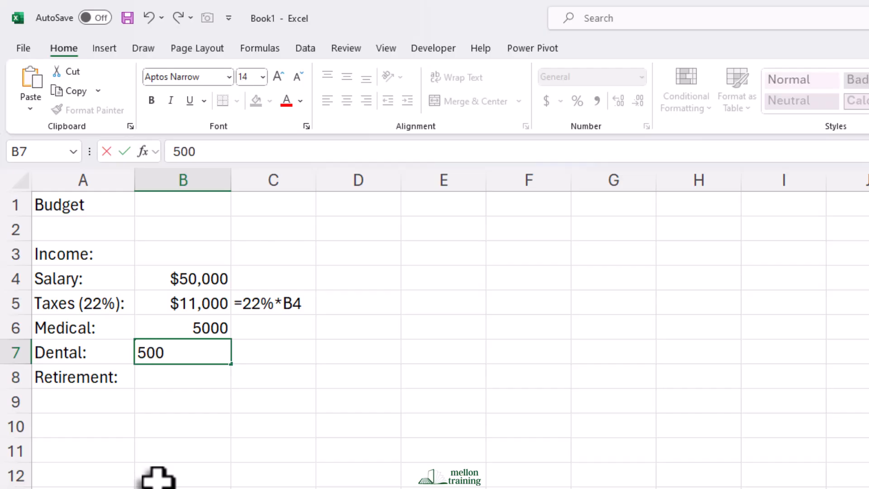
{"action": "key", "text": "Return"}
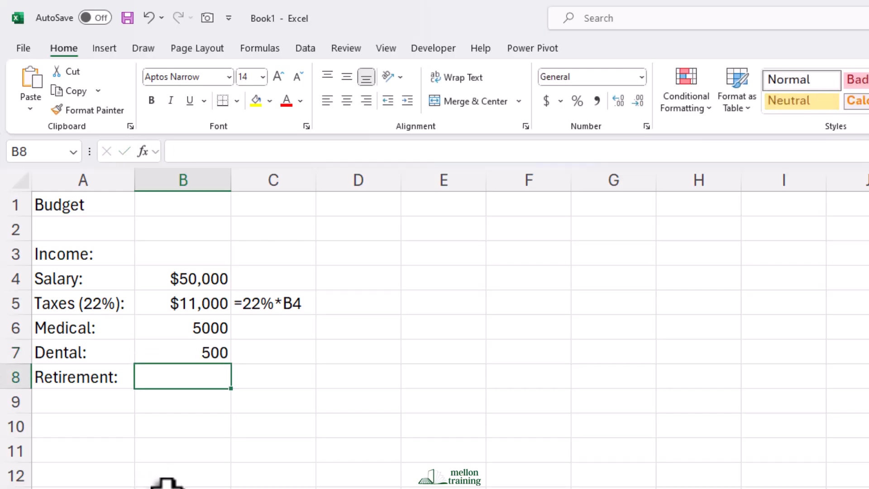
{"action": "type", "text": "5000"}
{"action": "key", "text": "Return"}
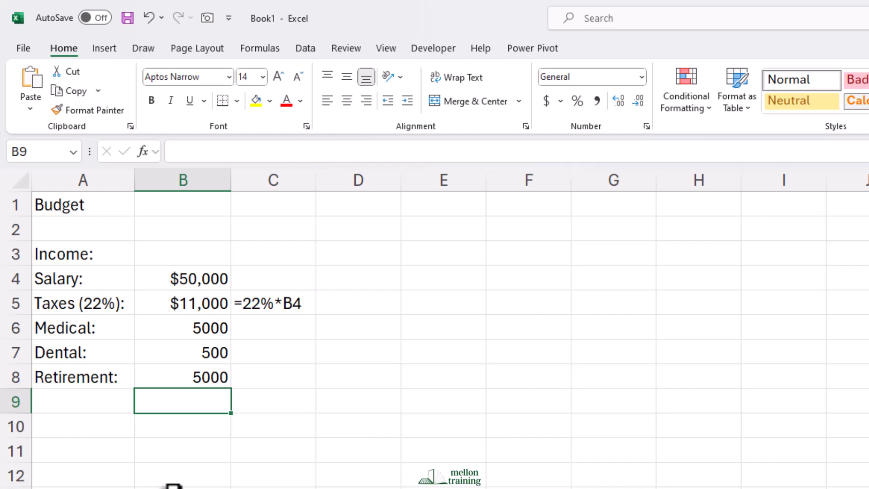
Format the deduction amounts in B6 through B8 as Currency with no decimal places.
{"action": "left_click_drag", "start_coordinate": [203, 330], "coordinate": [204, 379]}
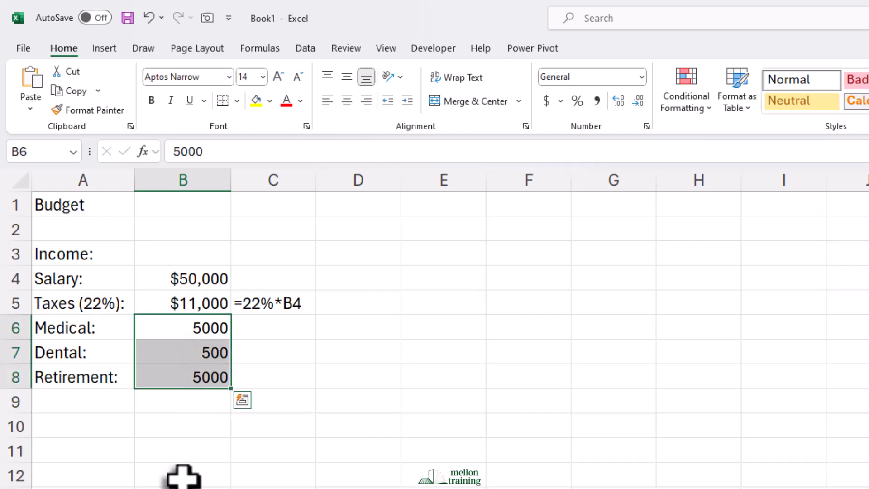
{"action": "left_click", "coordinate": [642, 77]}
{"action": "left_click", "coordinate": [633, 174]}
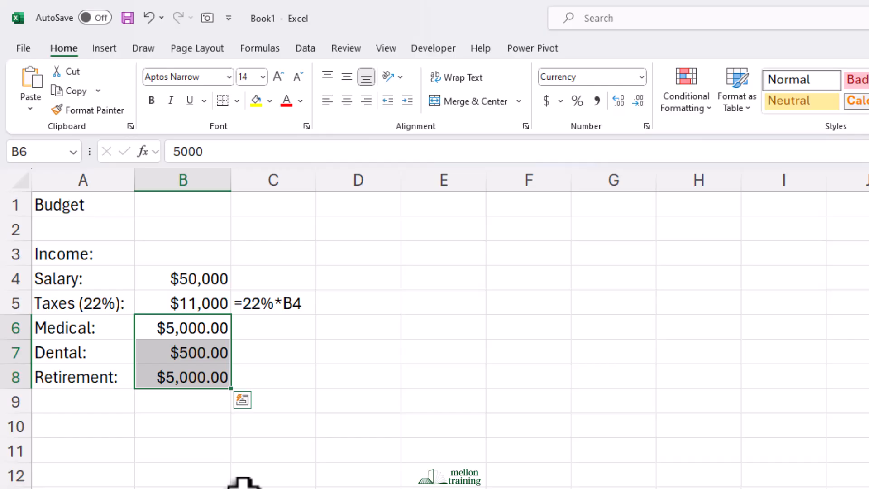
{"action": "left_click", "coordinate": [638, 102]}
{"action": "left_click", "coordinate": [638, 101]}
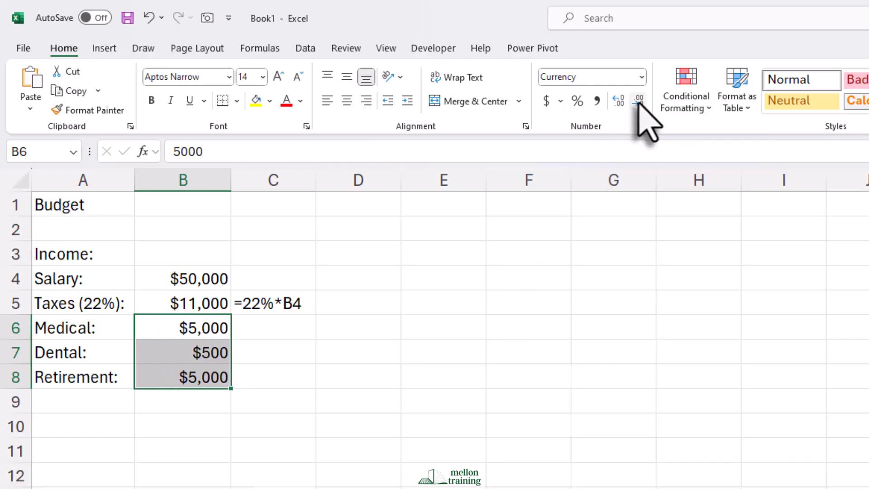
{"action": "left_click", "coordinate": [195, 449]}
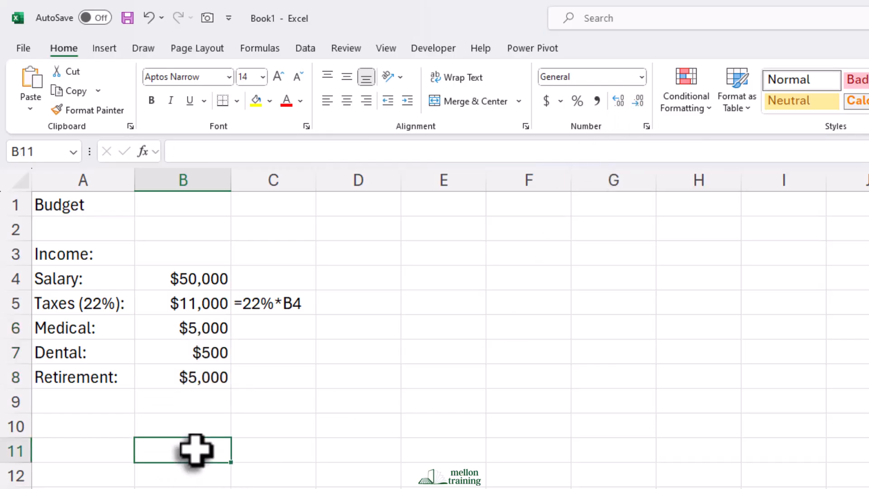
Make the "Income:" heading in A3 bold and right-align the labels in A4 through A8.
{"action": "left_click", "coordinate": [86, 258]}
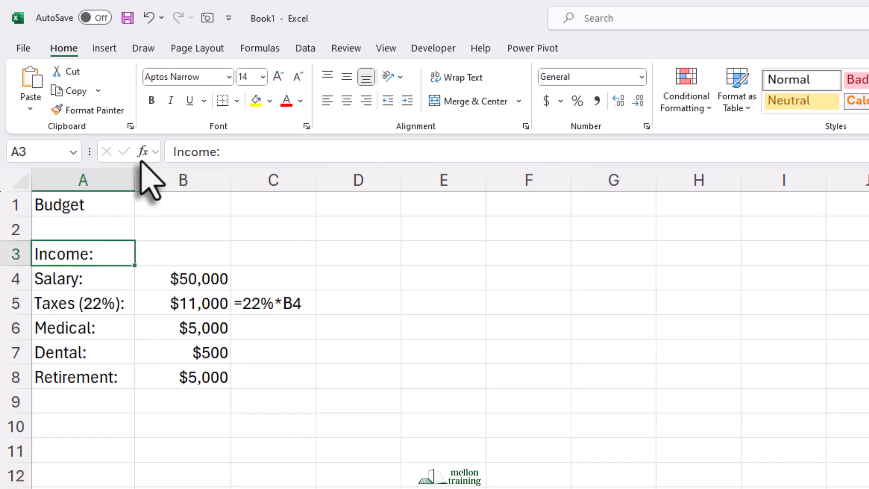
{"action": "left_click", "coordinate": [151, 101]}
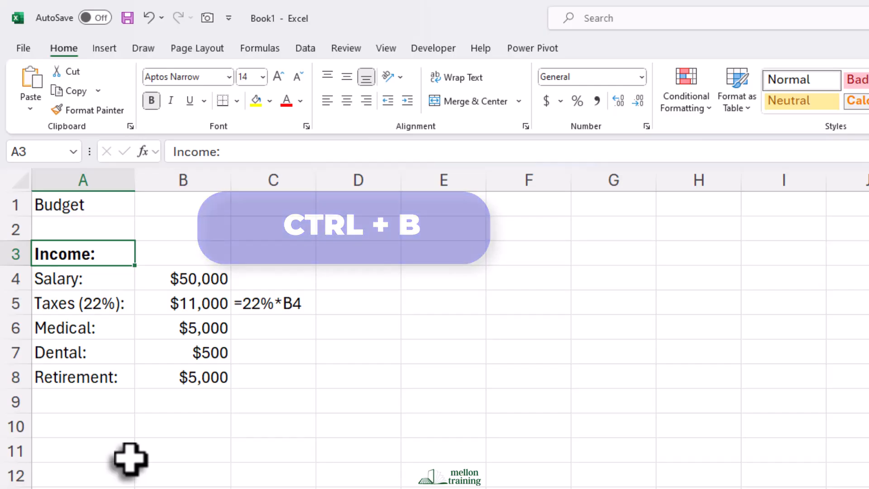
{"action": "left_click_drag", "start_coordinate": [71, 283], "coordinate": [71, 378]}
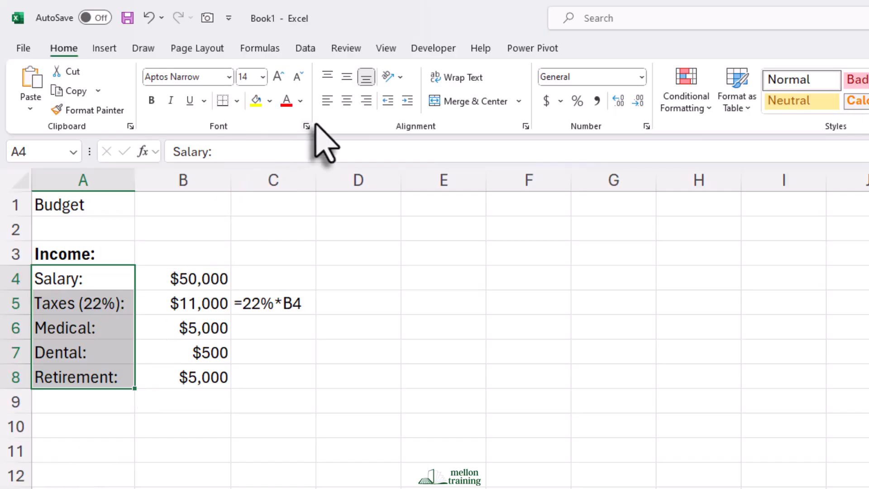
{"action": "left_click", "coordinate": [408, 100]}
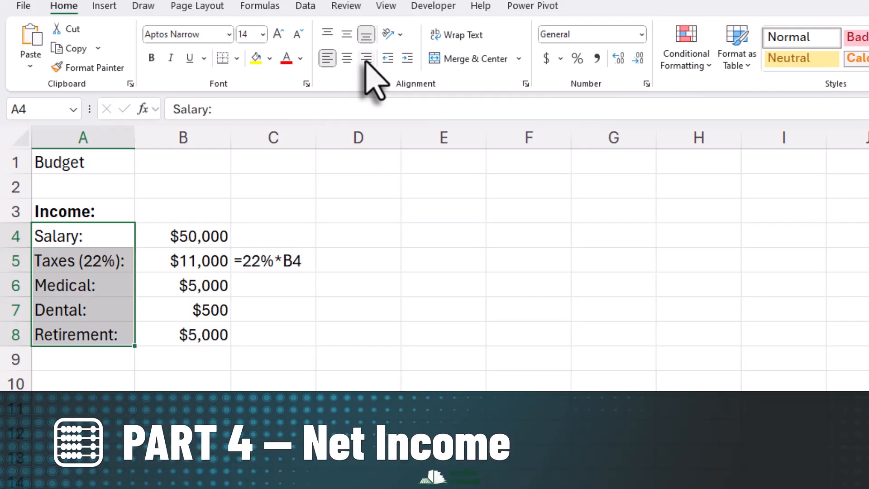
{"action": "left_click", "coordinate": [366, 59]}
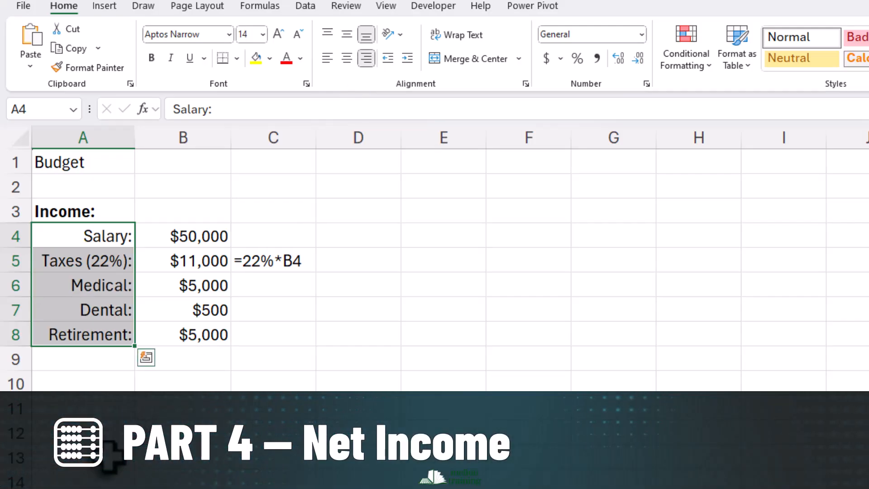
Enter the label "Net Income:" in A9 and make it bold.
{"action": "left_click", "coordinate": [83, 359]}
{"action": "type", "text": "Net Income:"}
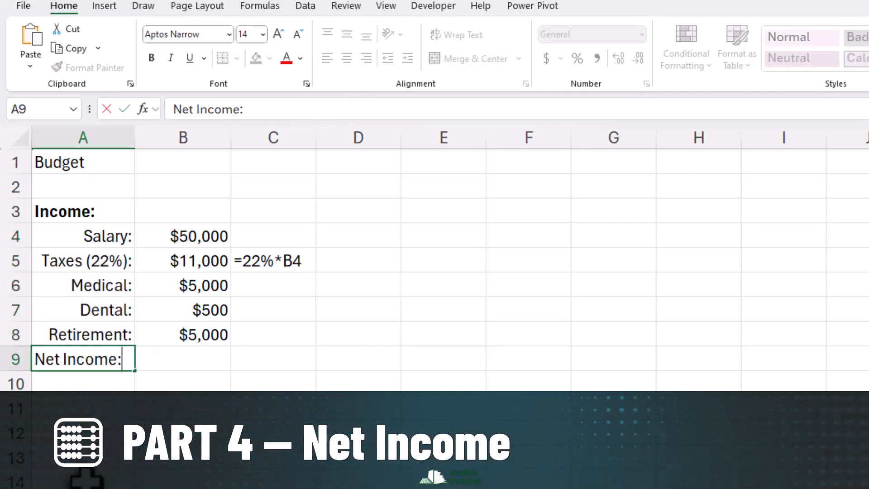
{"action": "key", "text": "Return"}
{"action": "key", "text": "Up"}
{"action": "left_click", "coordinate": [151, 64]}
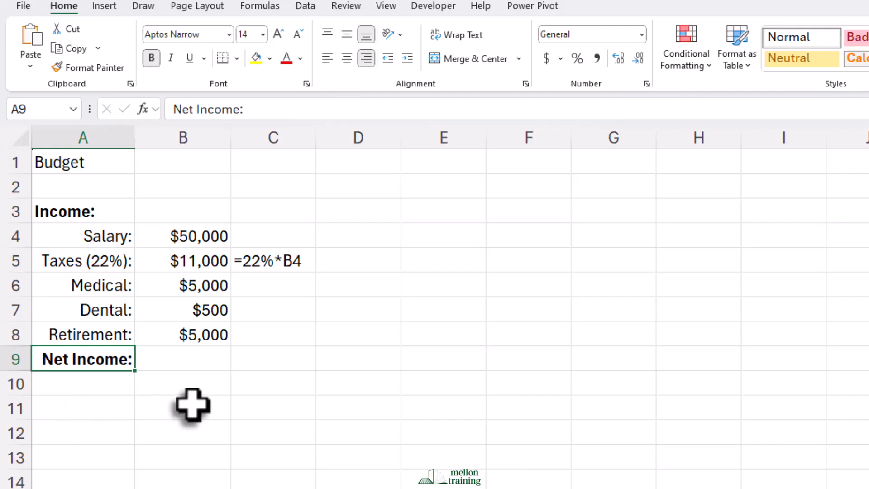
Calculate the net income in B9 with the formula =B4-B5-B6-B7-B8.
{"action": "left_click", "coordinate": [210, 360]}
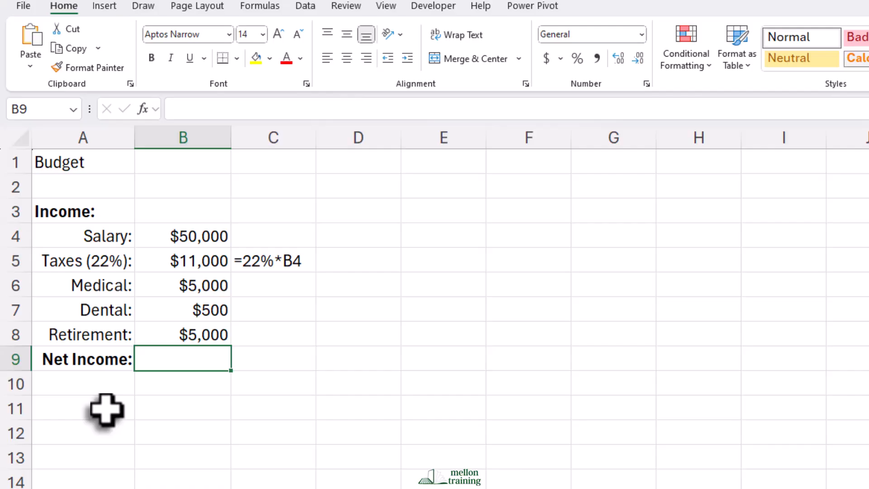
{"action": "type", "text": "="}
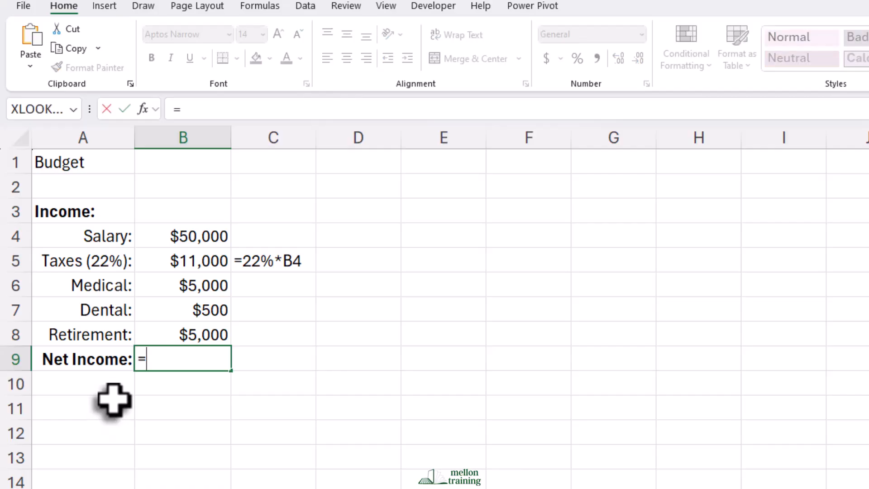
{"action": "left_click", "coordinate": [199, 236]}
{"action": "type", "text": "-"}
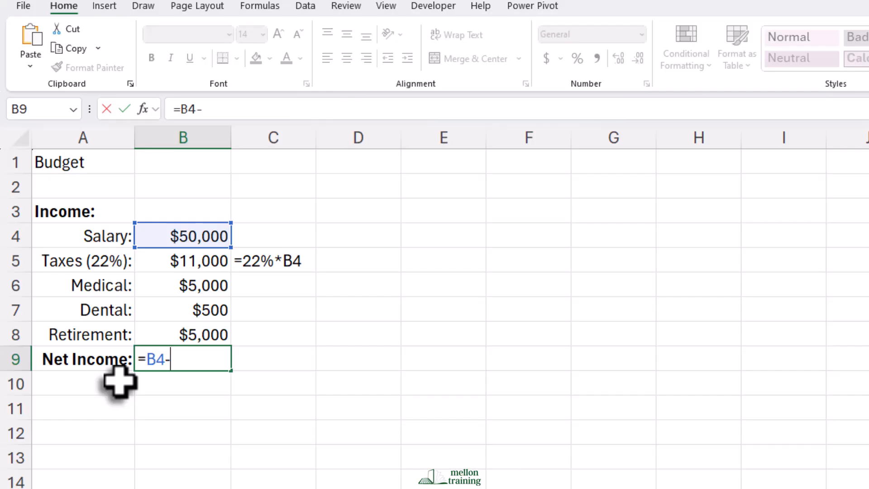
{"action": "left_click", "coordinate": [199, 267]}
{"action": "type", "text": "-"}
{"action": "left_click", "coordinate": [198, 285]}
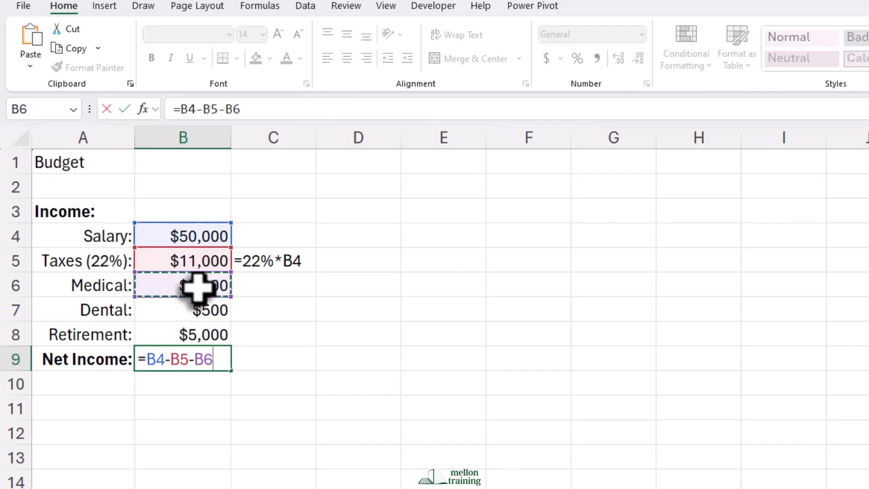
{"action": "type", "text": "-"}
{"action": "left_click", "coordinate": [196, 310]}
{"action": "type", "text": "-"}
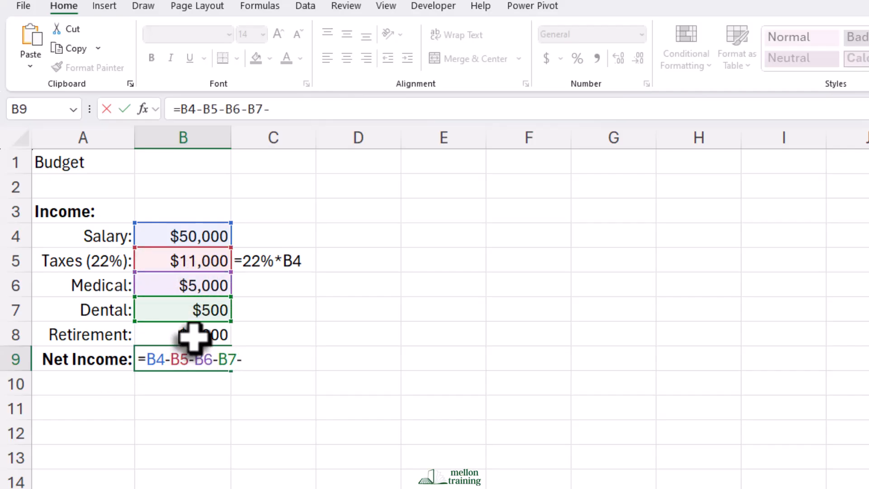
{"action": "left_click", "coordinate": [194, 335]}
{"action": "key", "text": "Return"}
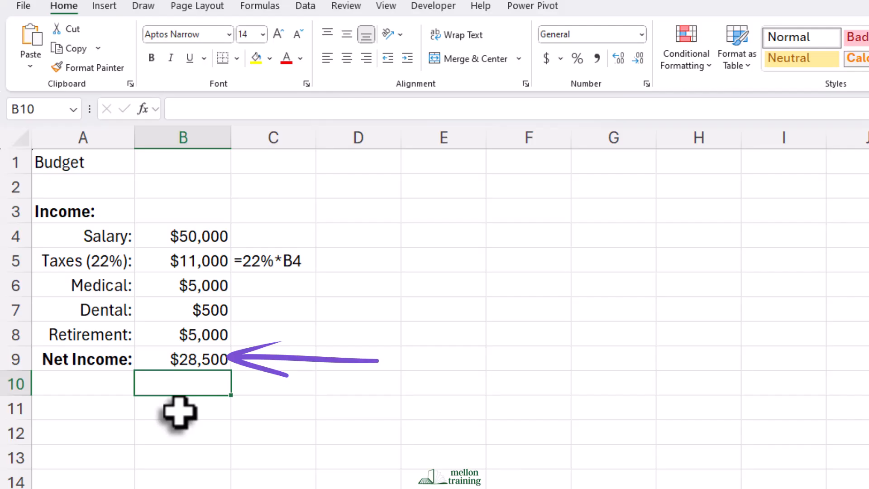
Copy the FORMULATEXT formula from C5 to C9 to show the net income formula as text.
{"action": "left_click", "coordinate": [277, 264]}
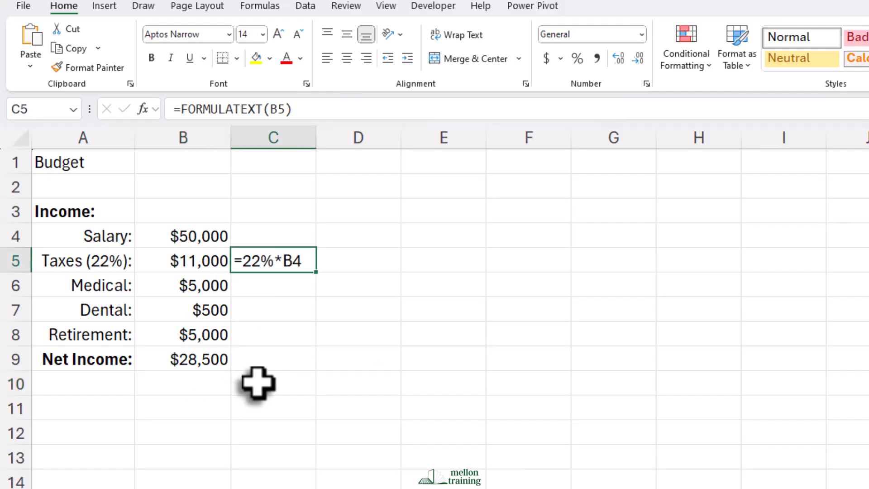
{"action": "key", "text": "ctrl+c"}
{"action": "left_click", "coordinate": [267, 358]}
{"action": "key", "text": "ctrl+v"}
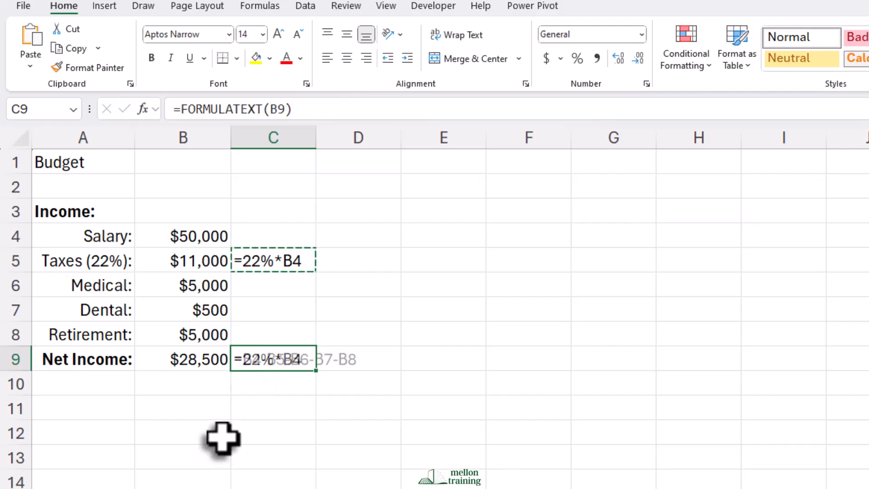
{"action": "left_click", "coordinate": [153, 410]}
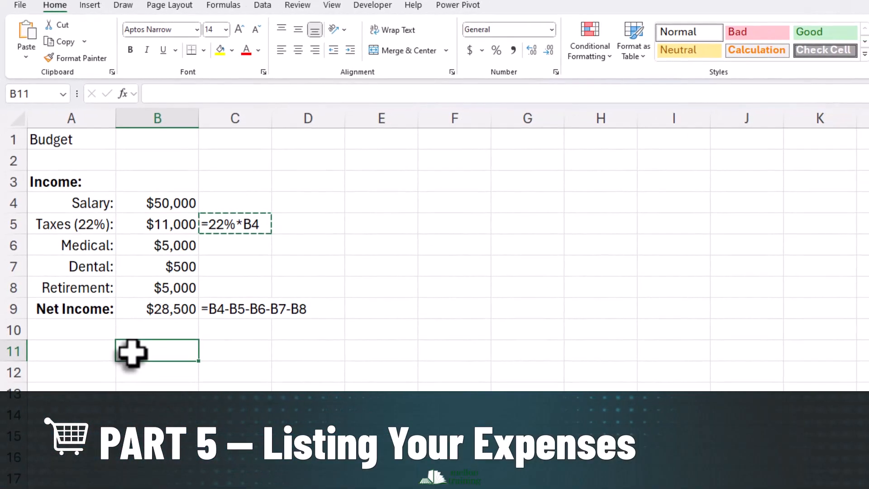
Enter the heading "Expenses:" in A11 and make it bold.
{"action": "left_click", "coordinate": [84, 350]}
{"action": "type", "text": "Expe"}
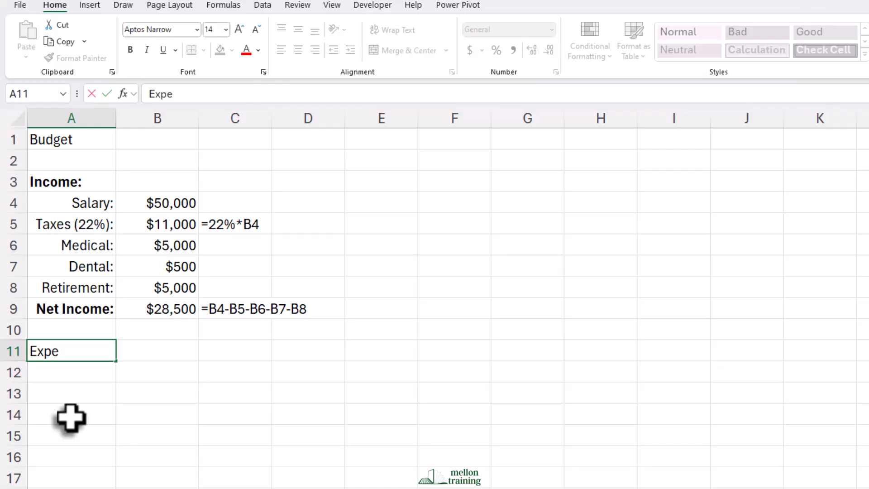
{"action": "type", "text": "nses:"}
{"action": "key", "text": "Return"}
{"action": "left_click", "coordinate": [84, 352]}
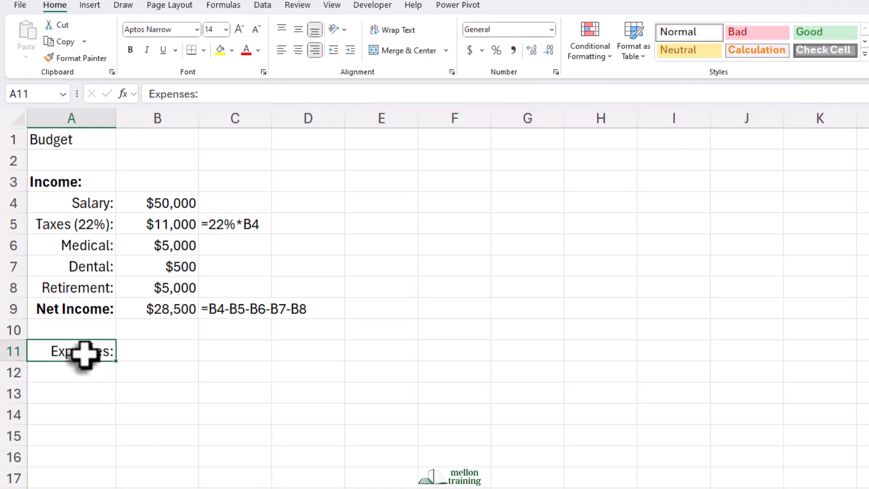
{"action": "left_click", "coordinate": [131, 50]}
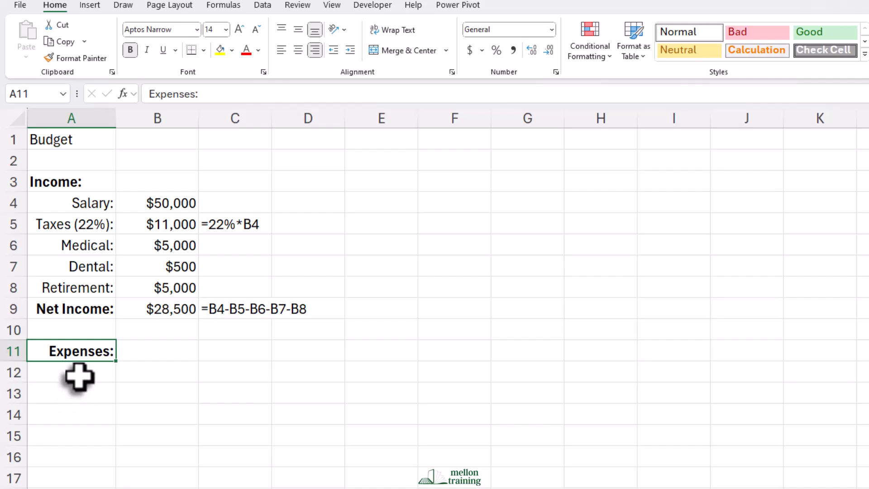
Enter the label "Rent:" in A12 and calculate the yearly rent in B12 with =1500*12.
{"action": "left_click", "coordinate": [78, 376]}
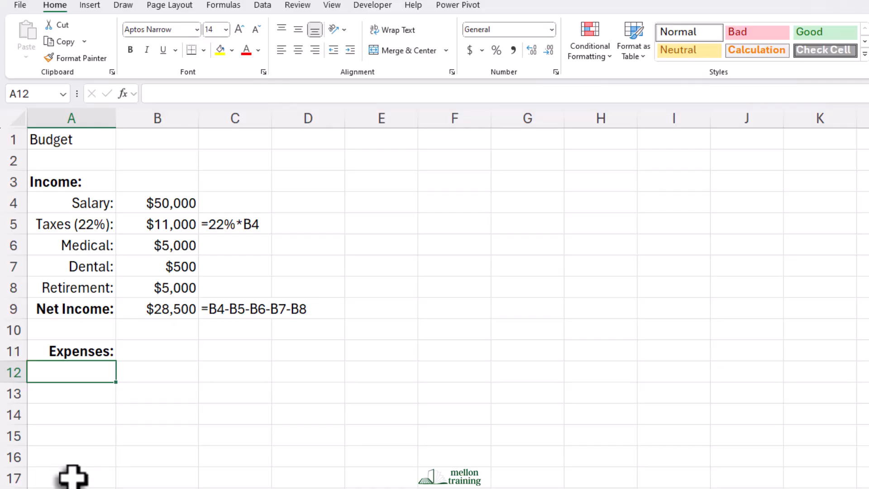
{"action": "type", "text": "Rent:"}
{"action": "key", "text": "Return"}
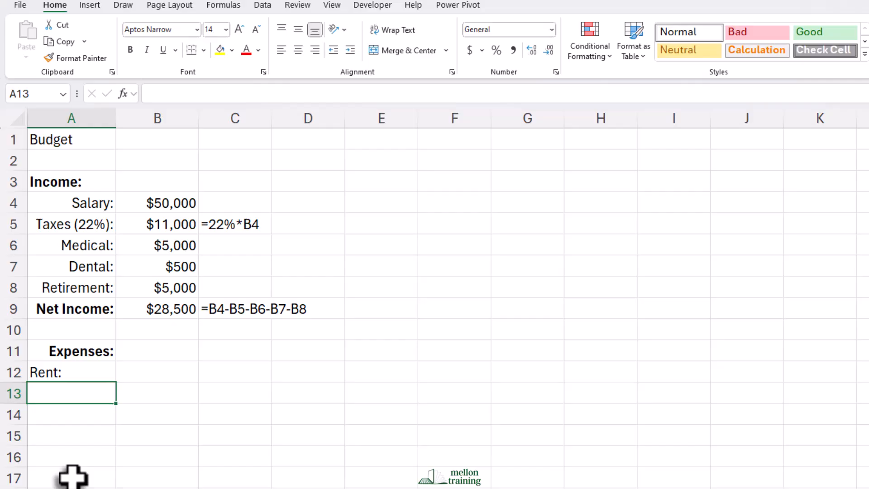
{"action": "key", "text": "Up"}
{"action": "key", "text": "Right"}
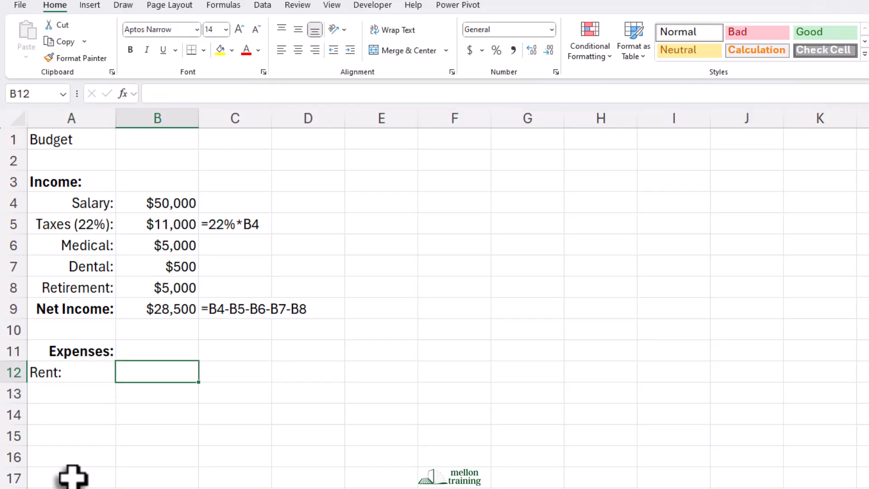
{"action": "type", "text": "=1500"}
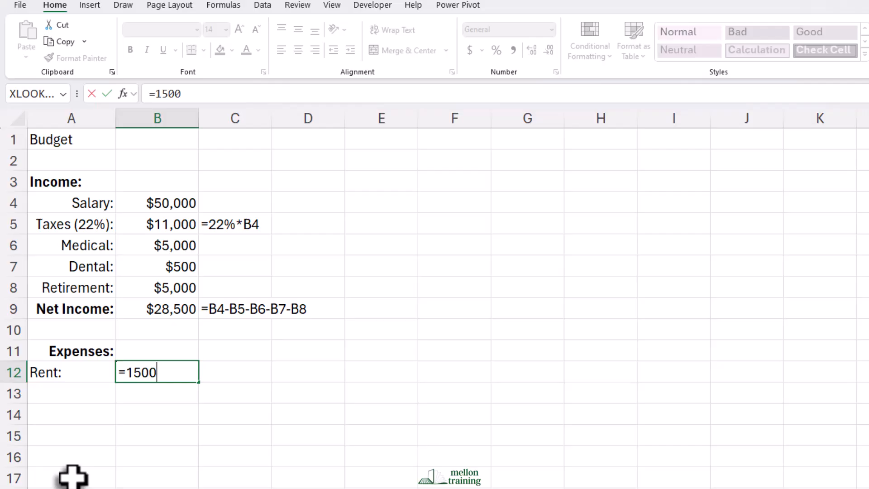
{"action": "type", "text": "*12"}
{"action": "key", "text": "Return"}
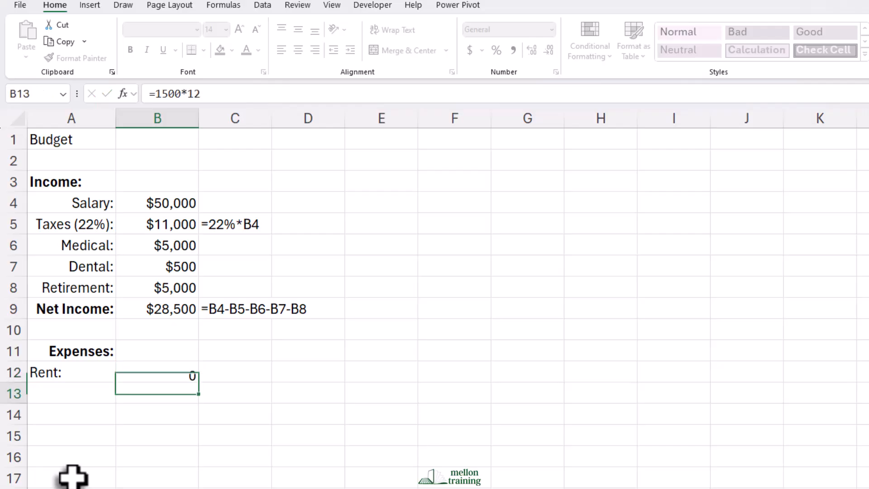
Enter "Food:" in A13 with 5000 in B13, and add the label "Car/Transportation:" in A14.
{"action": "left_click", "coordinate": [47, 396]}
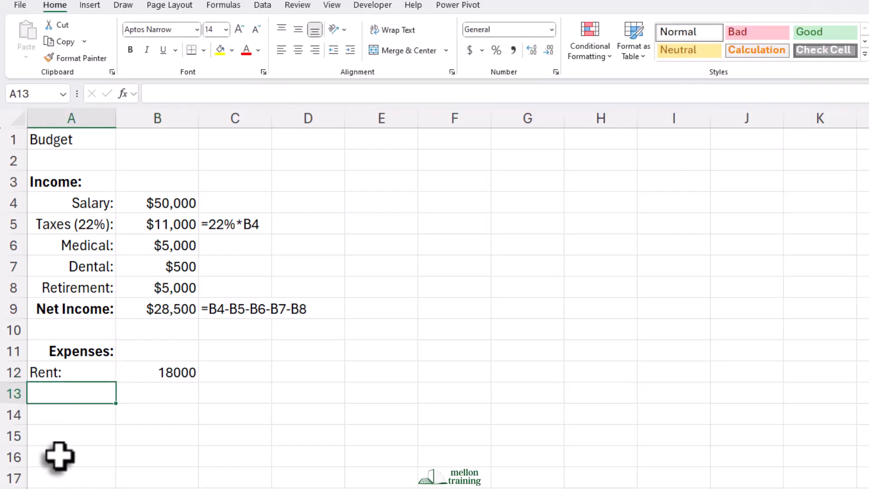
{"action": "type", "text": "Food:"}
{"action": "key", "text": "Tab"}
{"action": "type", "text": "5000"}
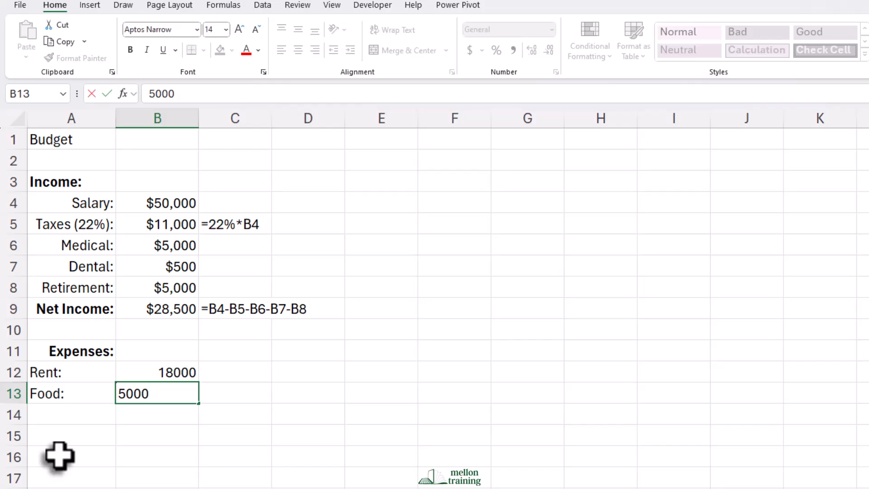
{"action": "key", "text": "Return"}
{"action": "type", "text": "Car/Transportation:"}
{"action": "key", "text": "Return"}
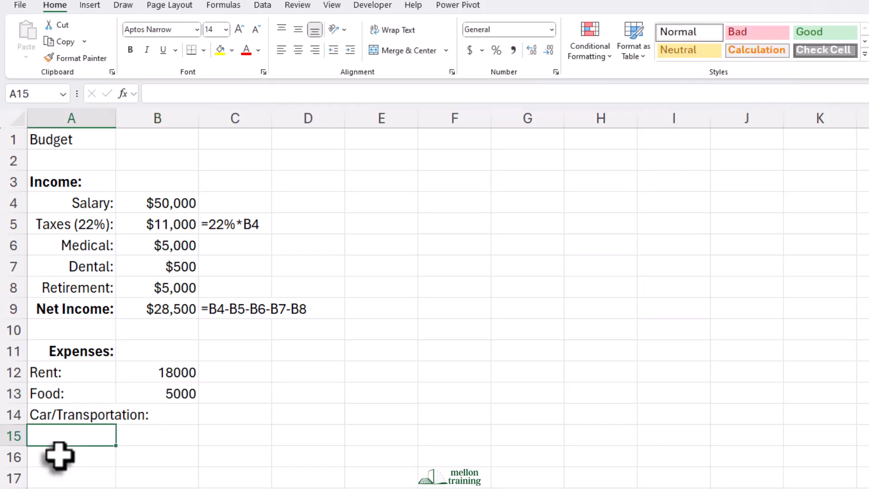
Enter the expense labels "Travel:", "Apartment Items:" and "Pet:" in A15 to A17.
{"action": "type", "text": "Travel:"}
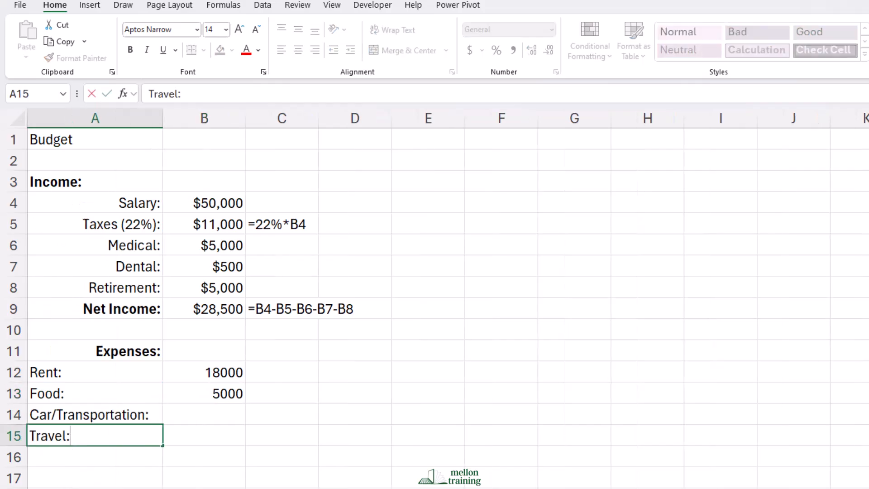
{"action": "key", "text": "Return"}
{"action": "type", "text": "Apartment Items:"}
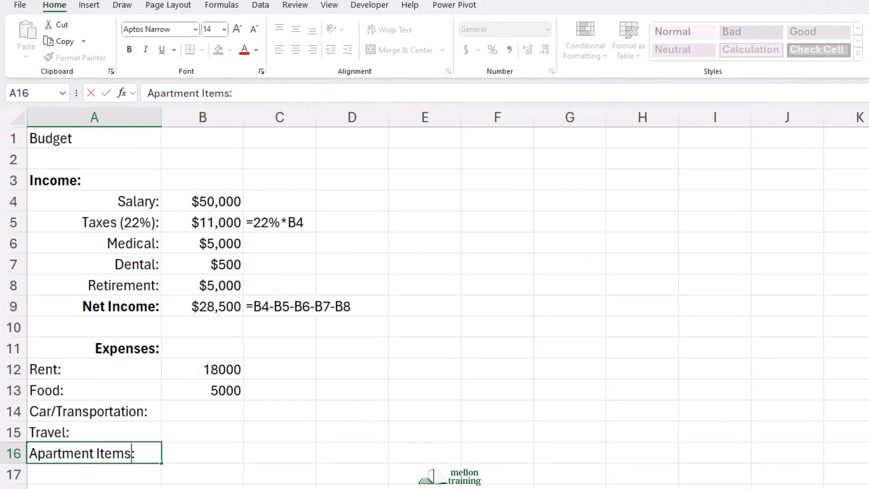
{"action": "key", "text": "Return"}
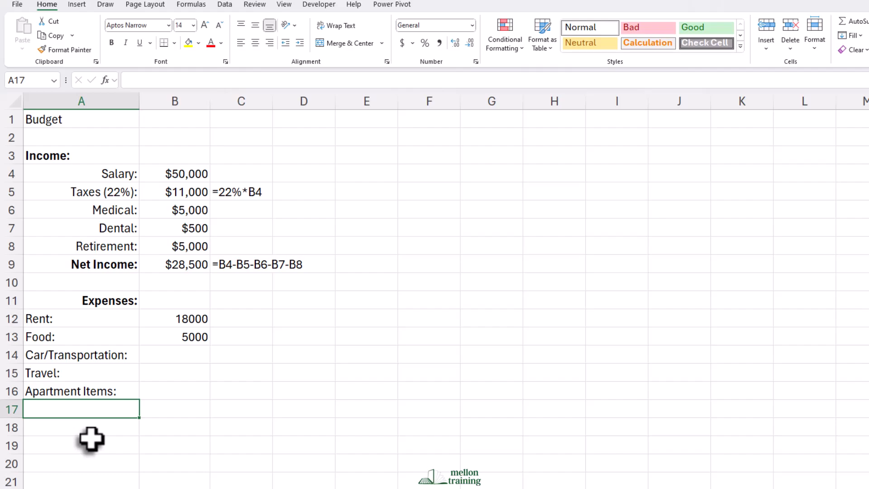
{"action": "type", "text": "Per:"}
{"action": "key", "text": "Return"}
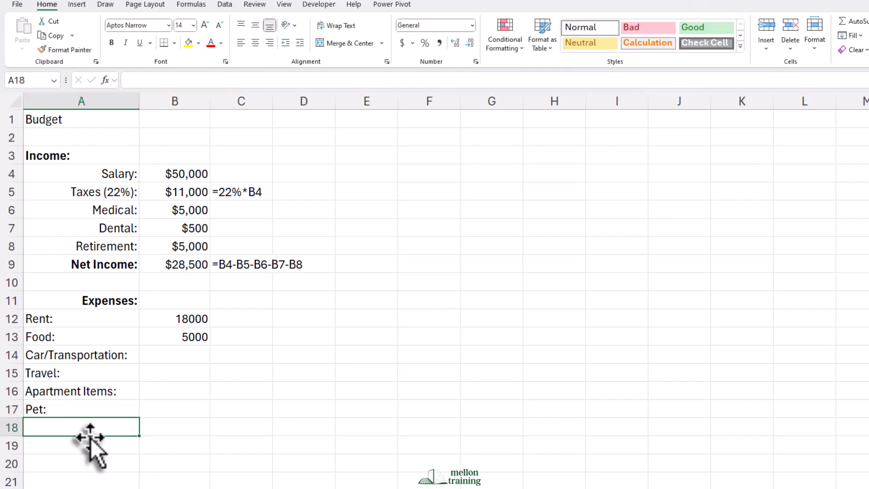
Enter the expense labels "Gifts:", "Savings:" and "Loan:" in A18 to A20.
{"action": "type", "text": "Gifts:"}
{"action": "key", "text": "Return"}
{"action": "type", "text": "Savings:"}
{"action": "key", "text": "Return"}
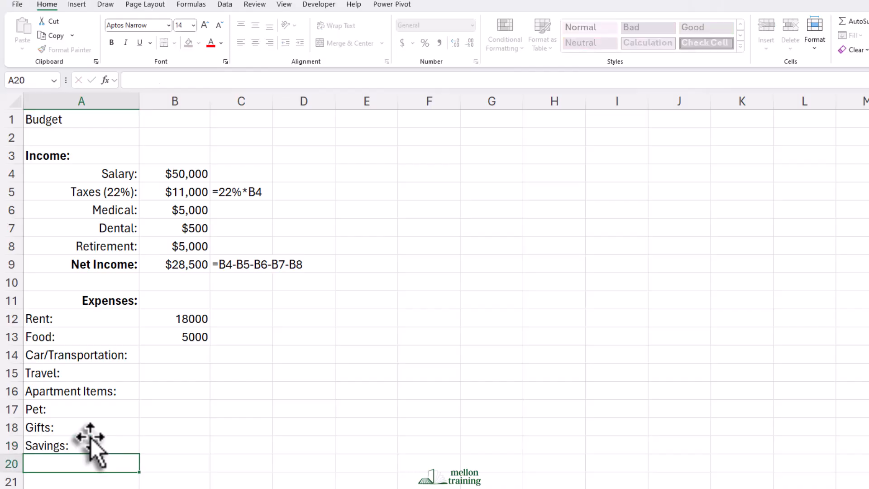
{"action": "type", "text": "Loan:"}
{"action": "key", "text": "Return"}
Enter the amounts 5000 for car/transportation, 2000 for travel and 1000 for apartment items in B14 to B16.
{"action": "left_click", "coordinate": [175, 355]}
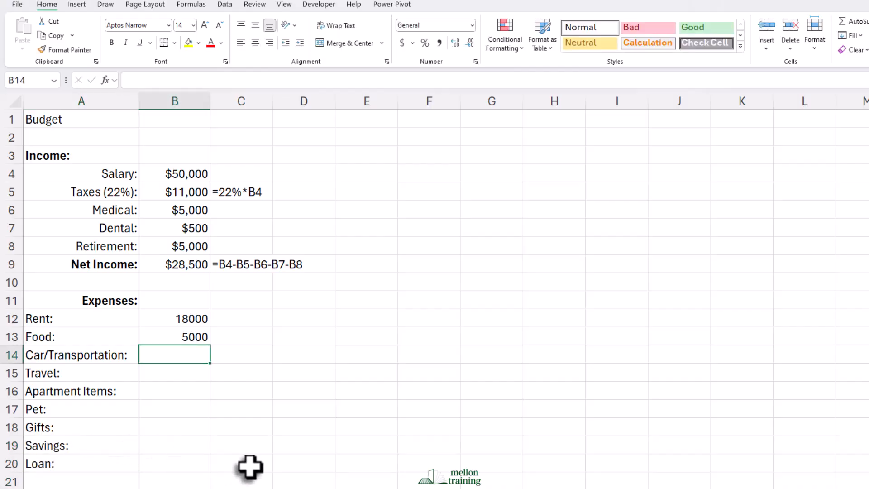
{"action": "type", "text": "5000"}
{"action": "key", "text": "Return"}
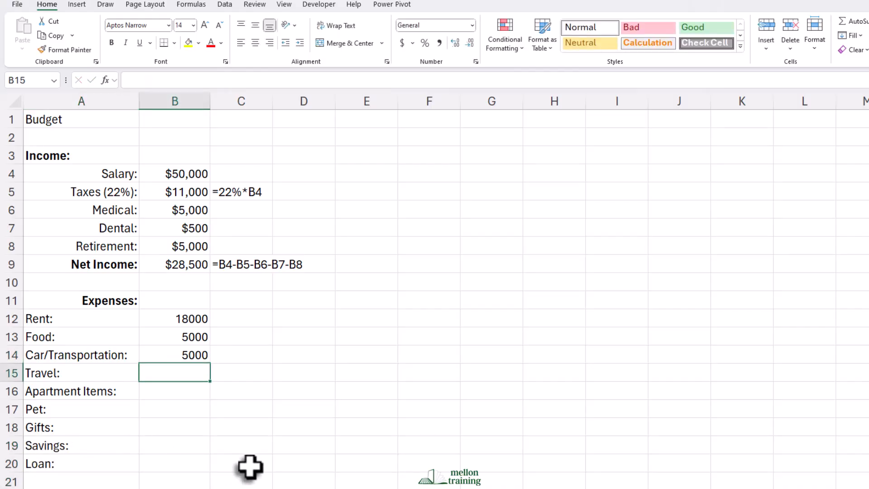
{"action": "type", "text": "2000"}
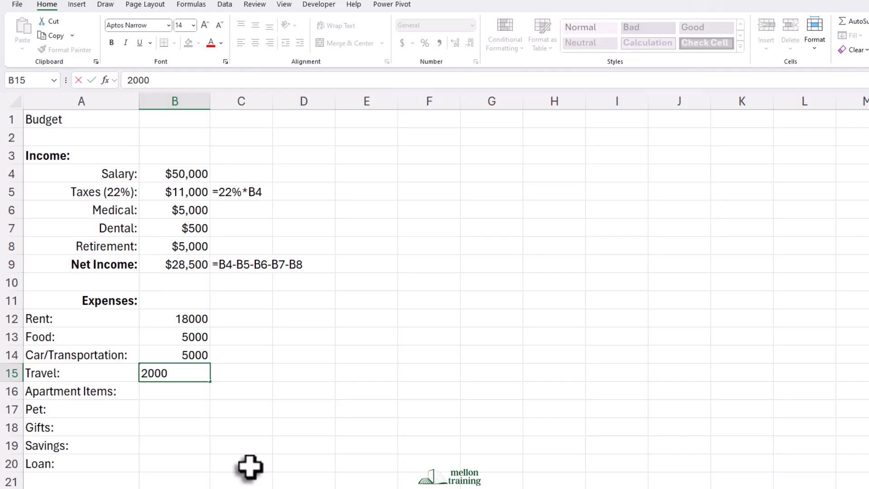
{"action": "key", "text": "Return"}
{"action": "type", "text": "1000"}
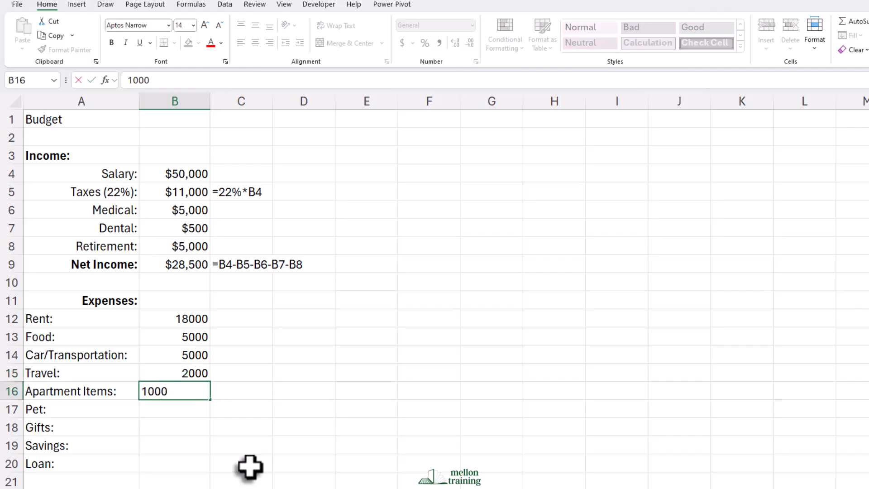
{"action": "key", "text": "Return"}
Enter the amounts 1000 for pet, 500 for gifts, 5000 for savings and 10000 for loan in B17 to B20.
{"action": "type", "text": "1000"}
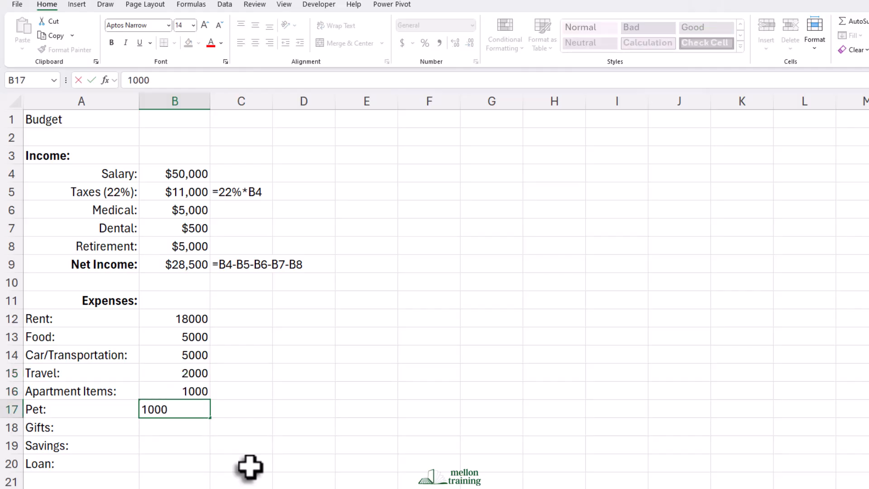
{"action": "key", "text": "Return"}
{"action": "type", "text": "500"}
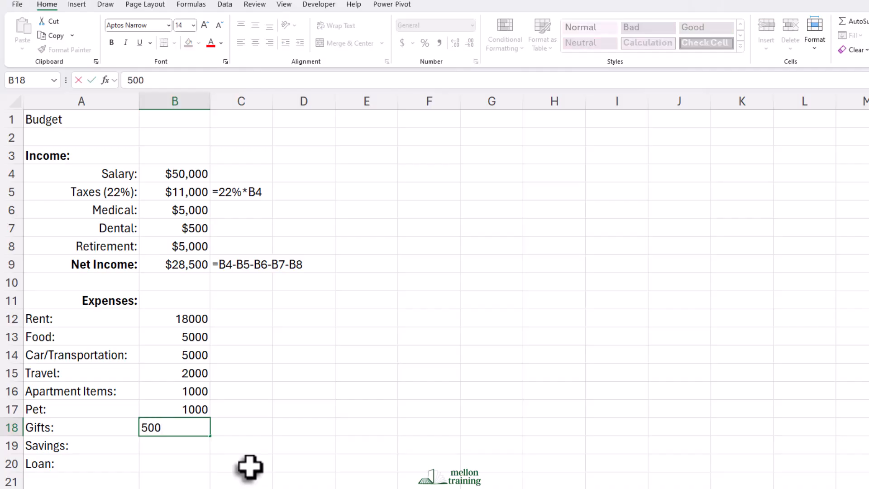
{"action": "key", "text": "Return"}
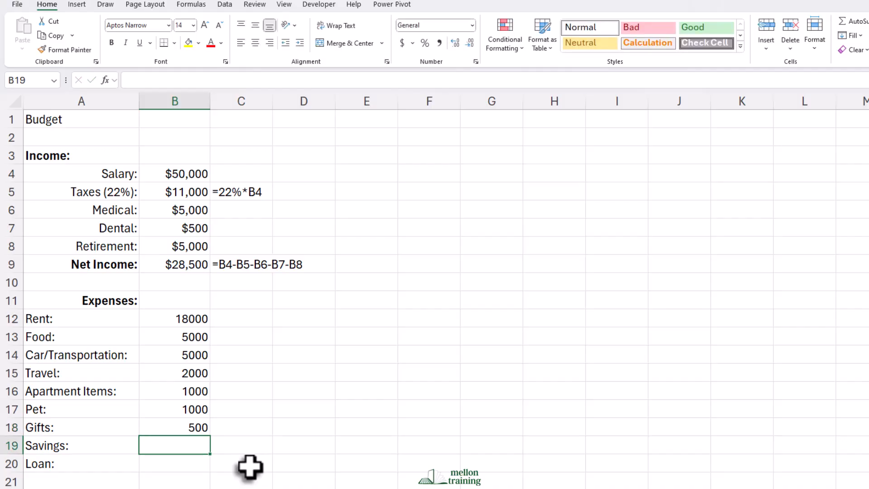
{"action": "type", "text": "5000"}
{"action": "key", "text": "Return"}
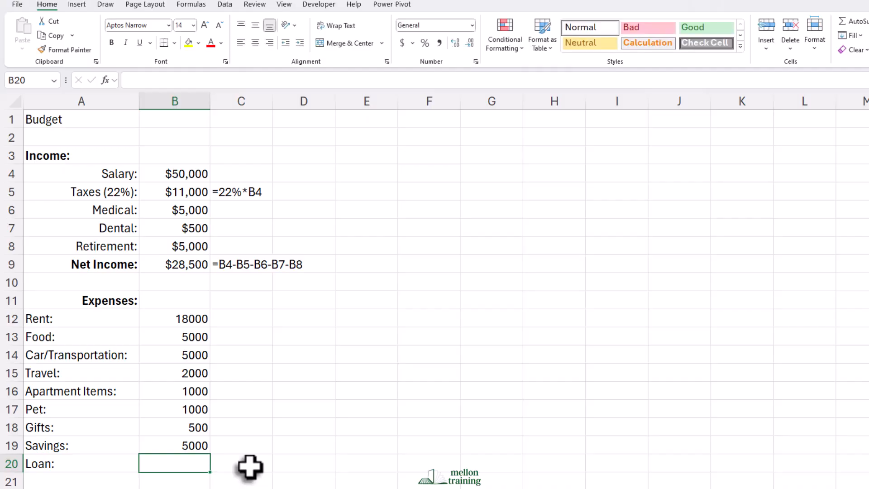
{"action": "type", "text": "10000"}
{"action": "key", "text": "Return"}
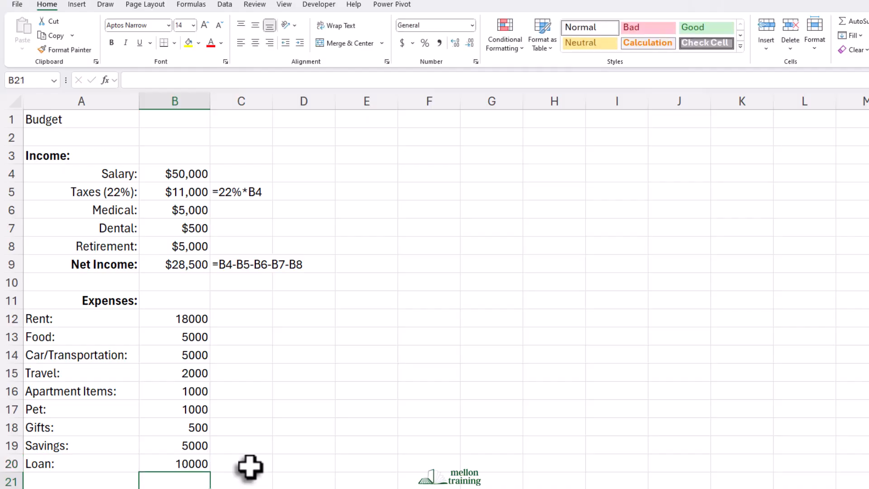
Format the expense amounts in B12:B20 as Currency with no decimal places.
{"action": "left_click_drag", "start_coordinate": [194, 316], "coordinate": [206, 460]}
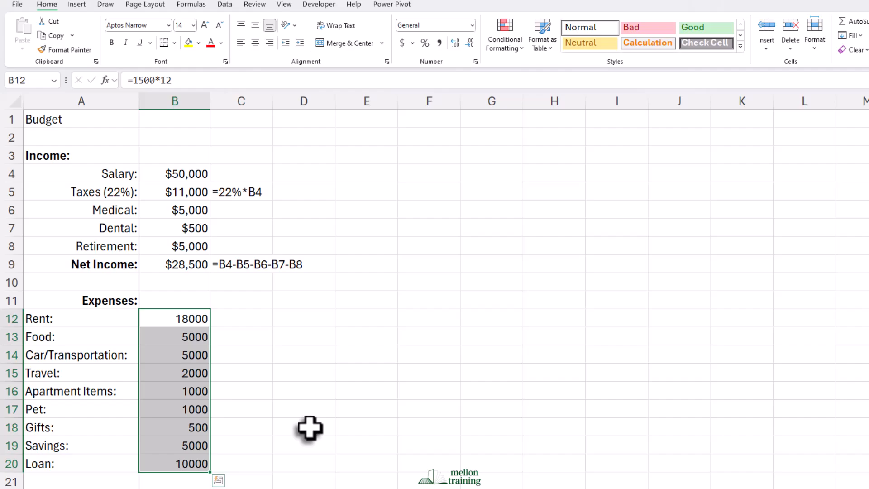
{"action": "left_click", "coordinate": [472, 26]}
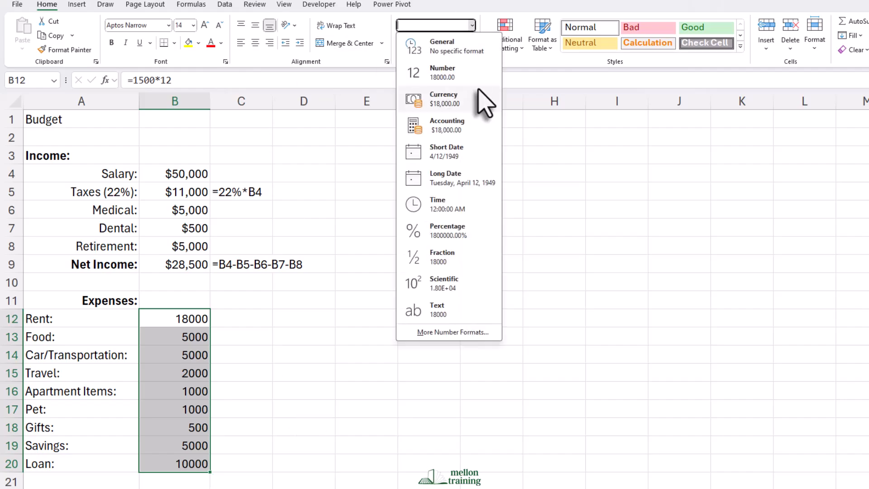
{"action": "left_click", "coordinate": [463, 97]}
{"action": "left_click", "coordinate": [470, 44]}
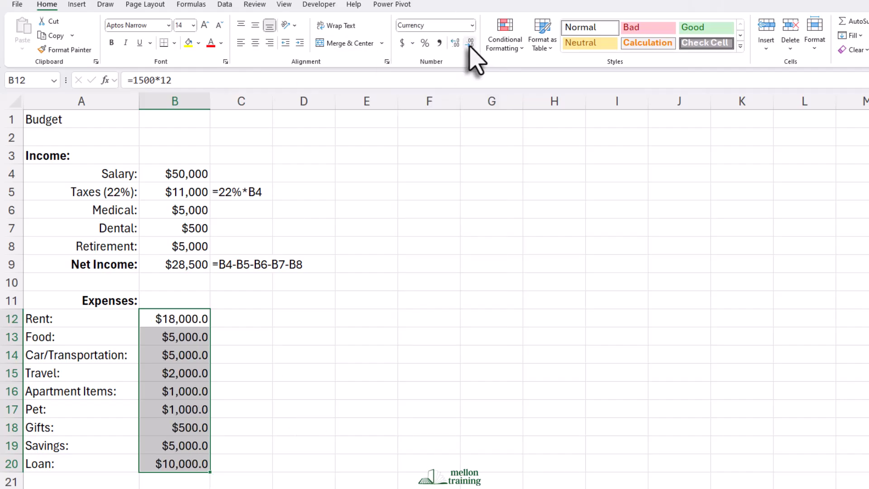
{"action": "left_click", "coordinate": [470, 44]}
{"action": "left_click", "coordinate": [276, 366]}
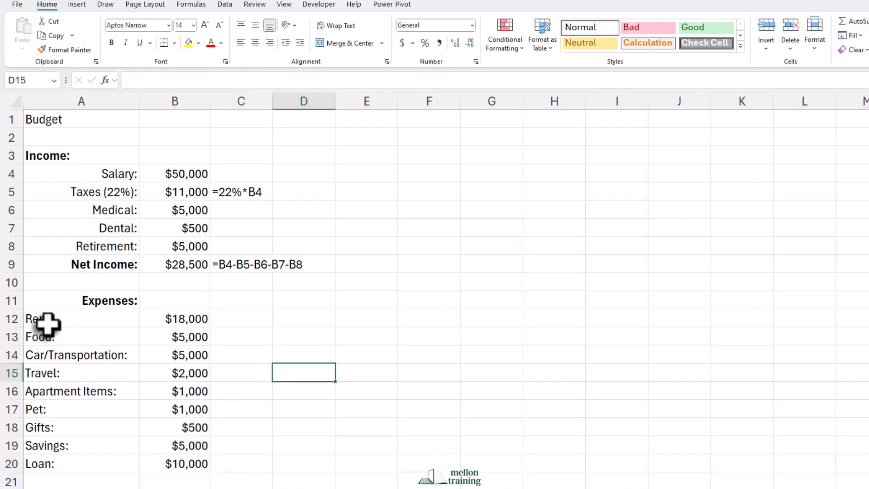
Right-align the expense labels in A12:A20 and left-align the "Expenses:" heading in A11.
{"action": "left_click_drag", "start_coordinate": [53, 320], "coordinate": [70, 462]}
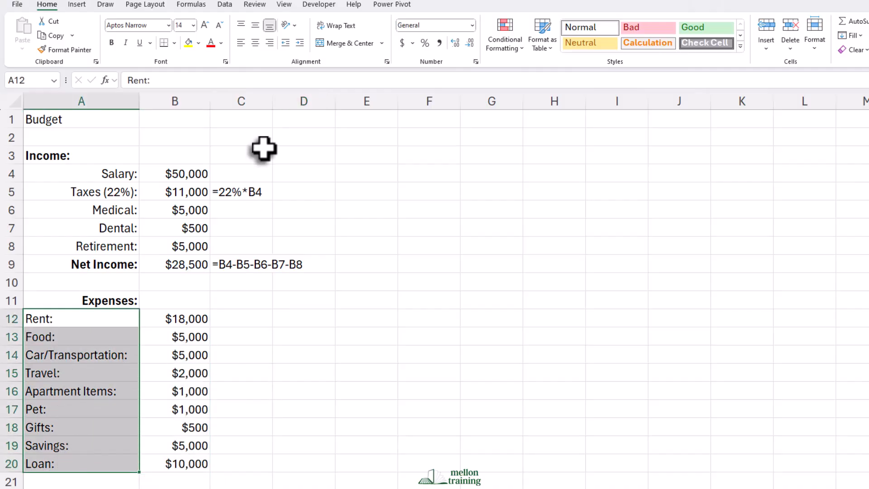
{"action": "left_click", "coordinate": [269, 42]}
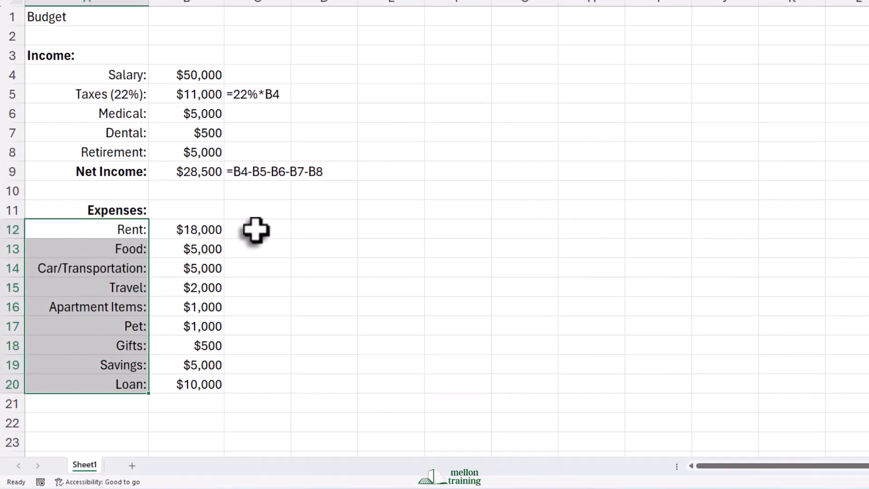
{"action": "left_click", "coordinate": [256, 230]}
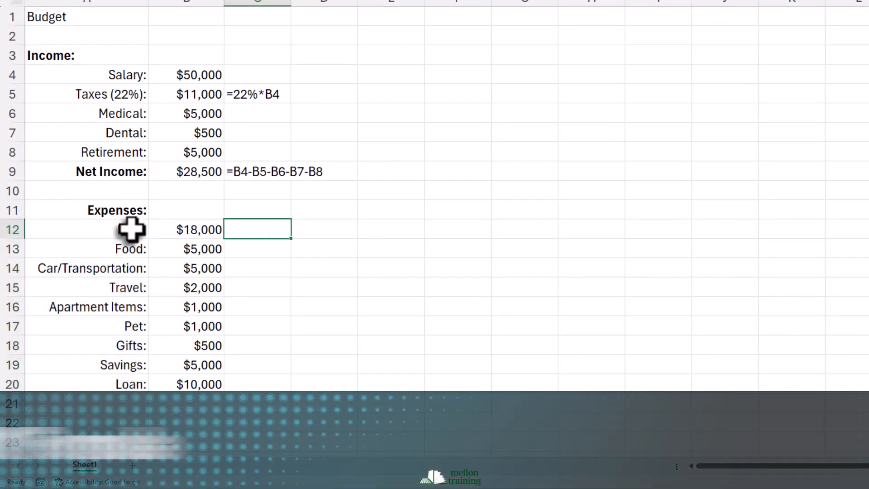
{"action": "left_click", "coordinate": [118, 211]}
{"action": "left_click", "coordinate": [260, 0]}
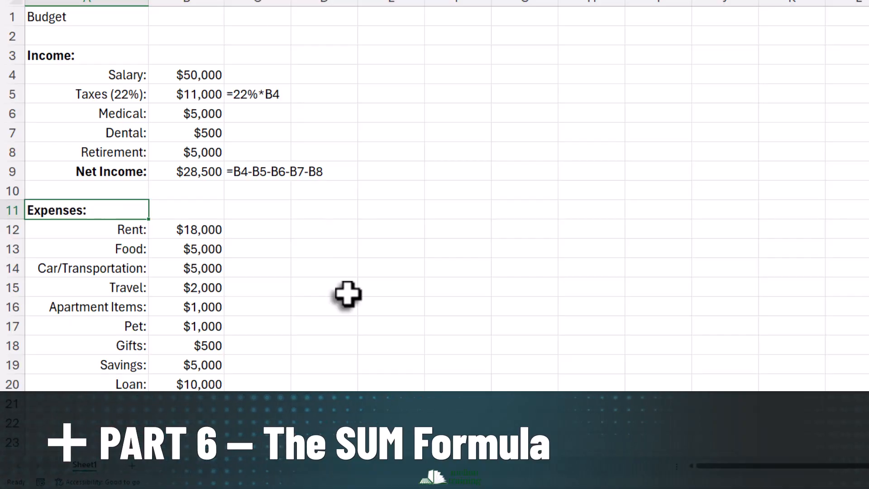
Enter the label "Total Expenses:" in A21 and make it bold.
{"action": "left_click", "coordinate": [73, 406]}
{"action": "type", "text": "Total Expenses:"}
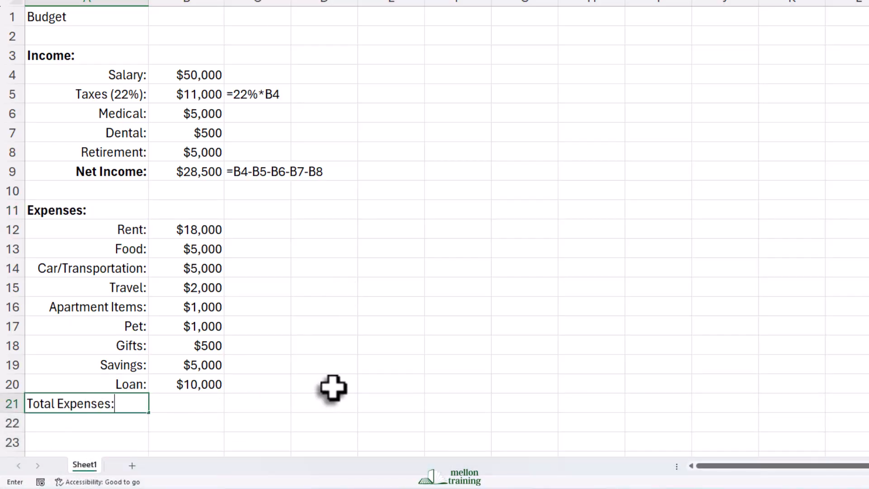
{"action": "key", "text": "Return"}
{"action": "key", "text": "Up"}
{"action": "key", "text": "ctrl+b"}
Calculate the total expenses in B21 with =SUM(B12:B20).
{"action": "key", "text": "Right"}
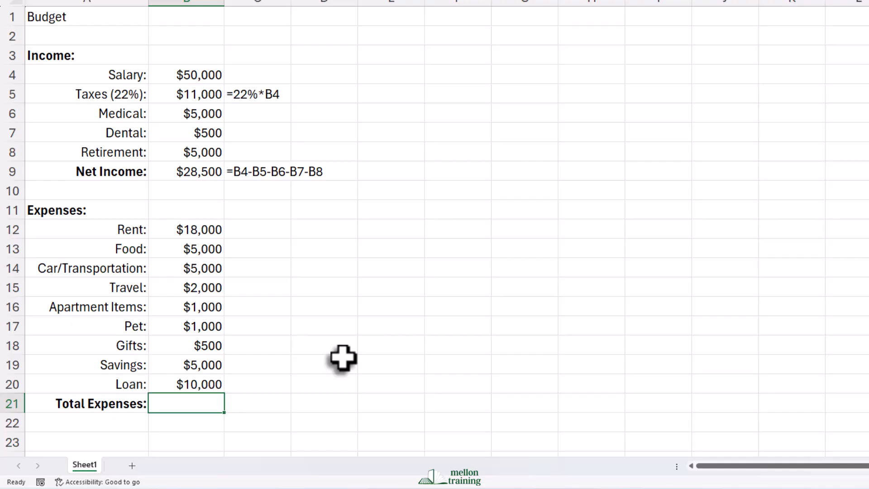
{"action": "type", "text": "=SUM("}
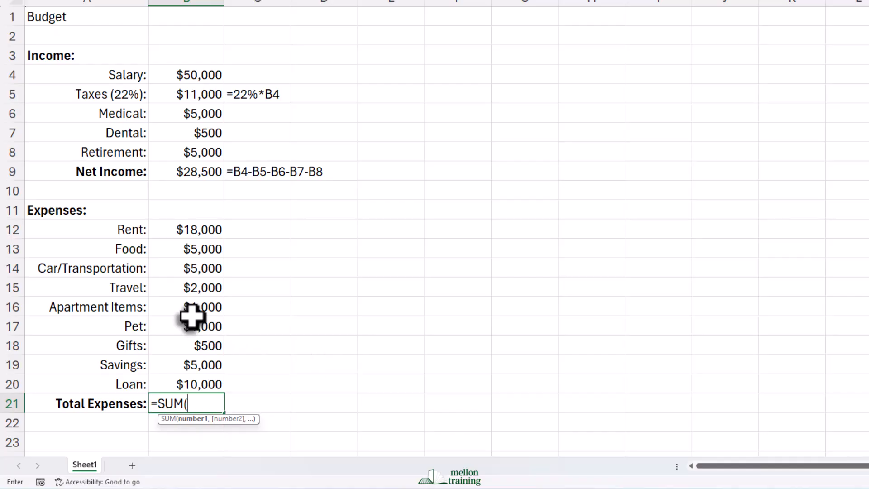
{"action": "left_click_drag", "start_coordinate": [199, 230], "coordinate": [202, 384]}
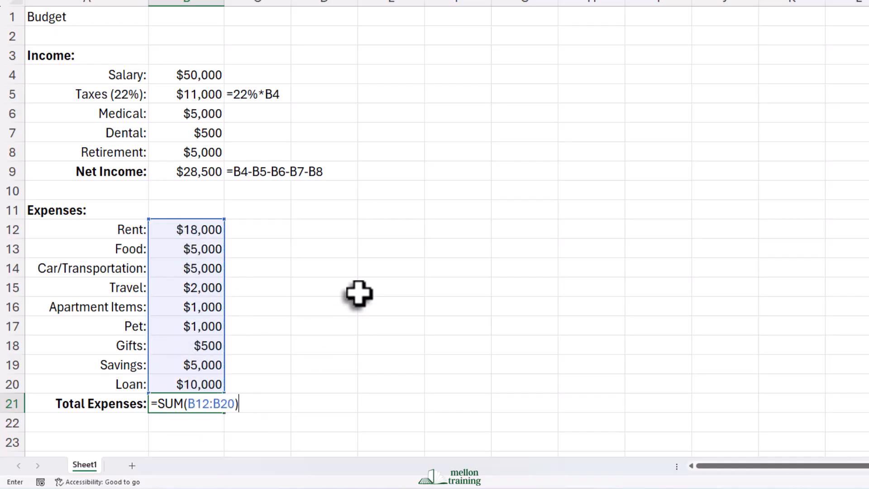
{"action": "key", "text": "Return"}
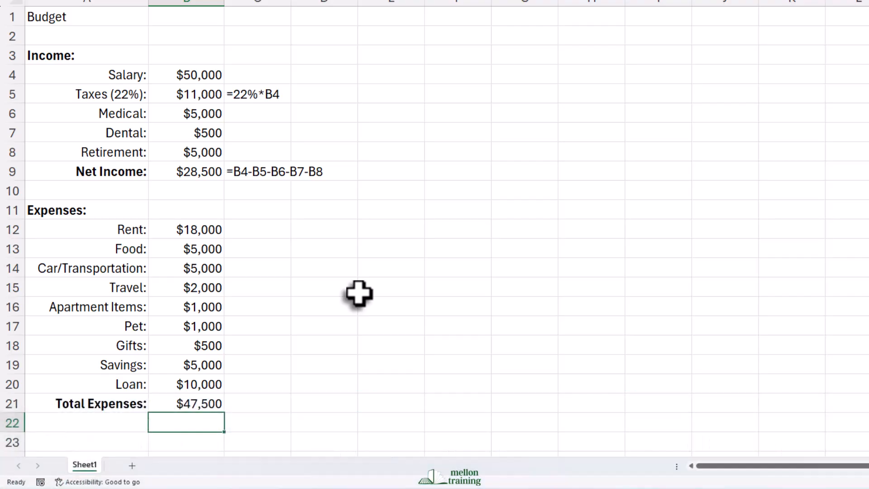
Enter the label "Net Savings:" in A22 and make it bold.
{"action": "left_click", "coordinate": [101, 421]}
{"action": "type", "text": "Net Savings:"}
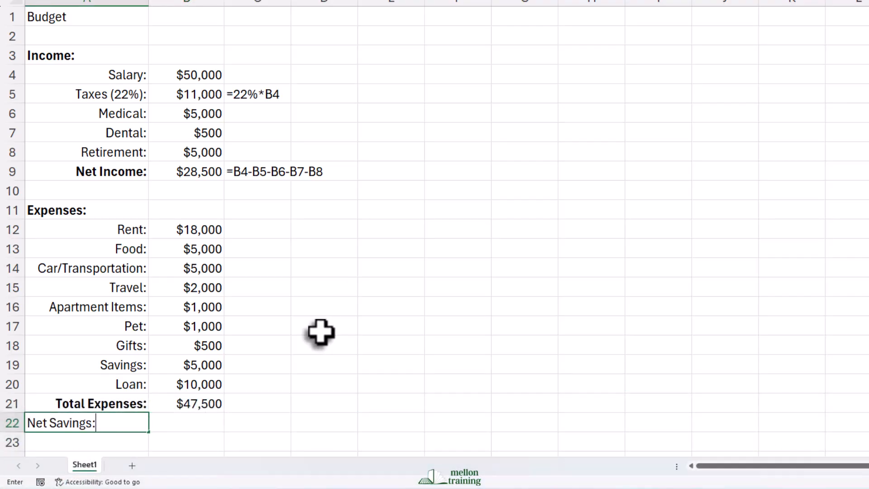
{"action": "key", "text": "Return"}
{"action": "key", "text": "Up"}
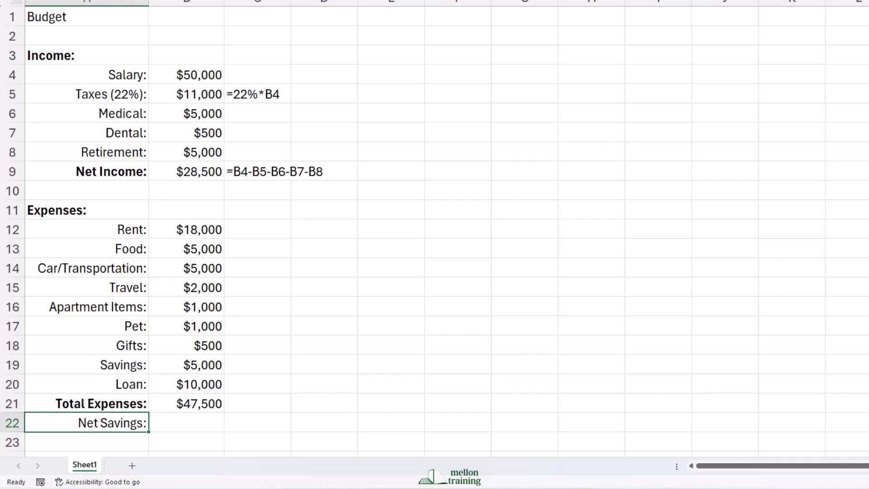
{"action": "key", "text": "ctrl+b"}
Calculate the net savings in B22 by subtracting total expenses from net income with =B9-B21.
{"action": "key", "text": "Tab"}
{"action": "type", "text": "="}
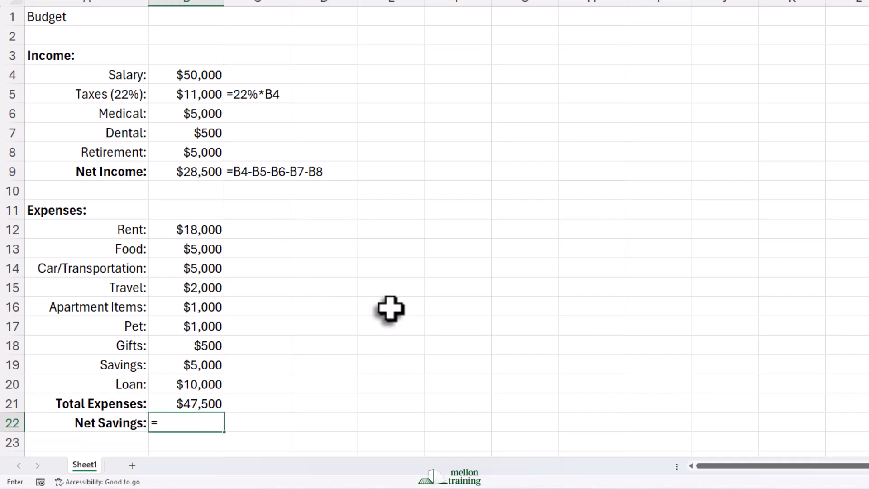
{"action": "left_click", "coordinate": [204, 172]}
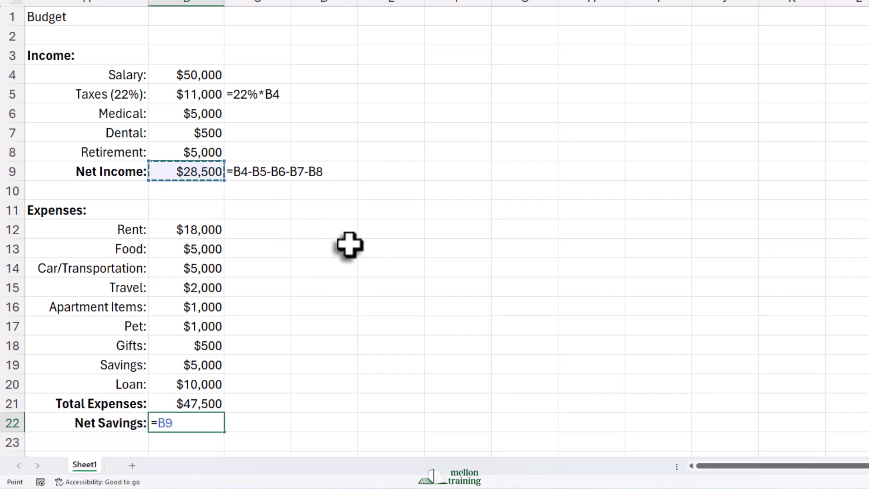
{"action": "type", "text": "-"}
{"action": "left_click", "coordinate": [210, 403]}
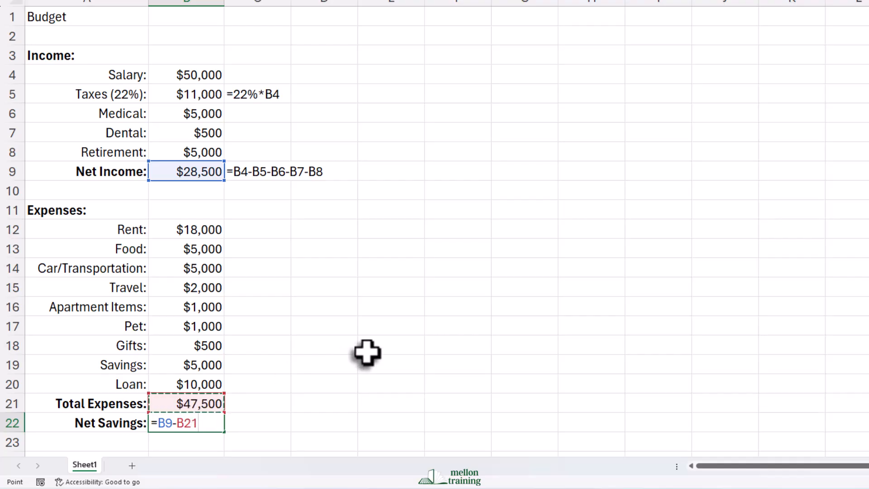
{"action": "key", "text": "Return"}
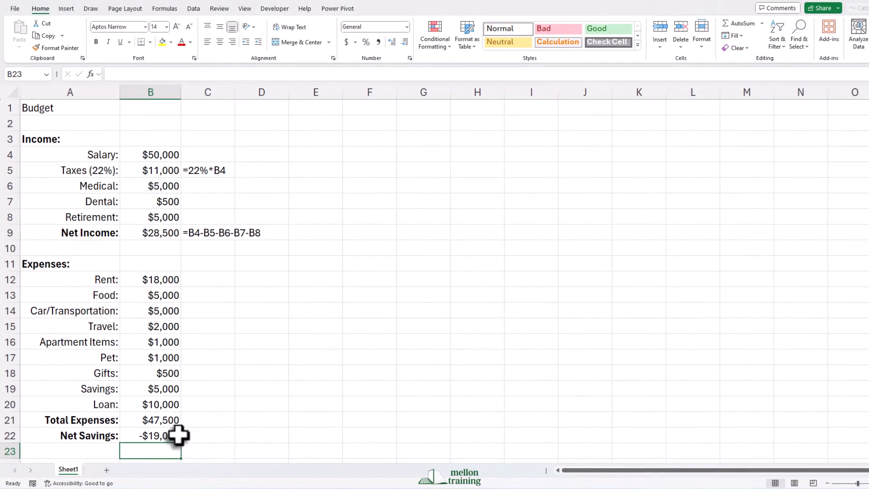
Format the net savings amount in B22 as Accounting with no decimal places.
{"action": "left_click", "coordinate": [178, 435]}
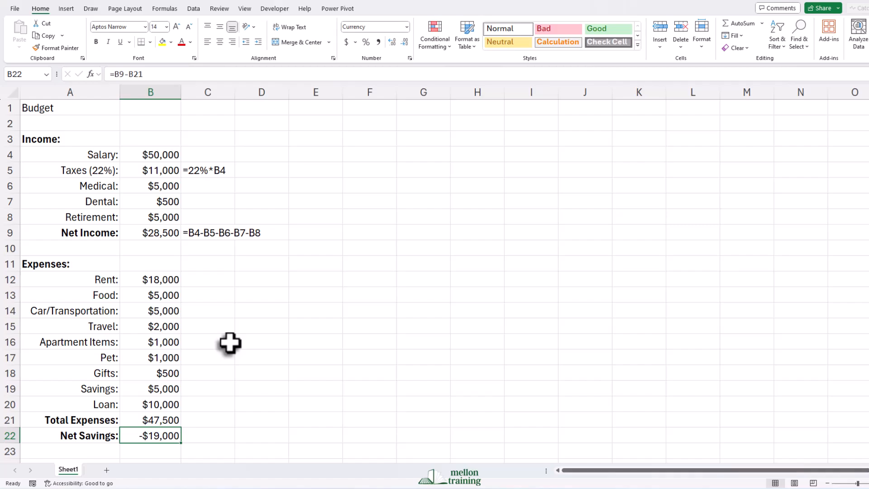
{"action": "left_click", "coordinate": [406, 27]}
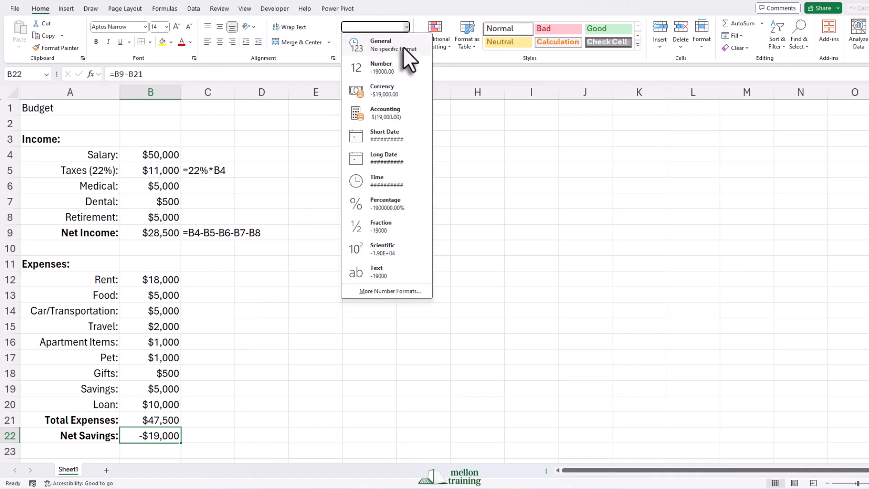
{"action": "left_click", "coordinate": [390, 116]}
{"action": "left_click", "coordinate": [405, 42]}
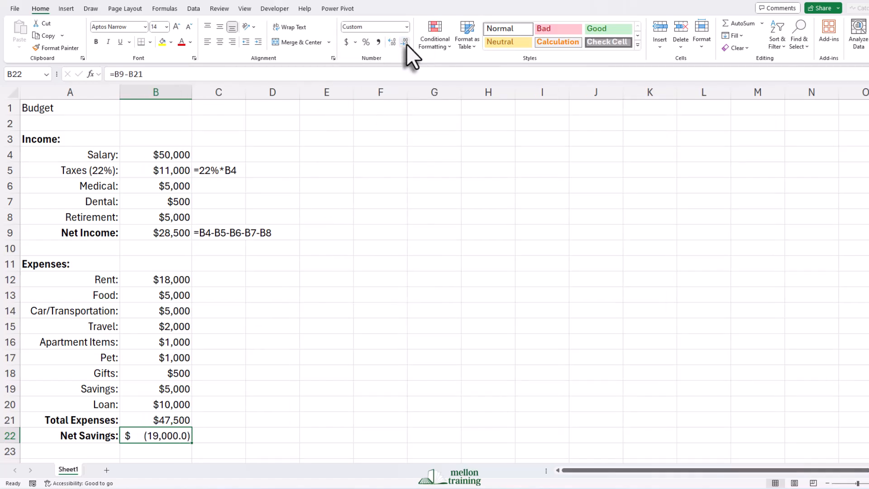
{"action": "left_click", "coordinate": [406, 44]}
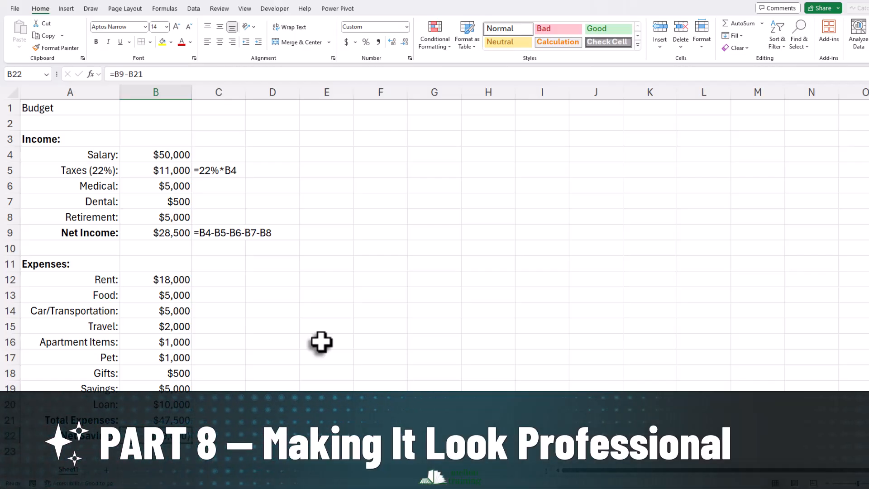
Merge and center the "Budget" title across A1:B1 and apply the Heading 1 cell style.
{"action": "left_click", "coordinate": [828, 483]}
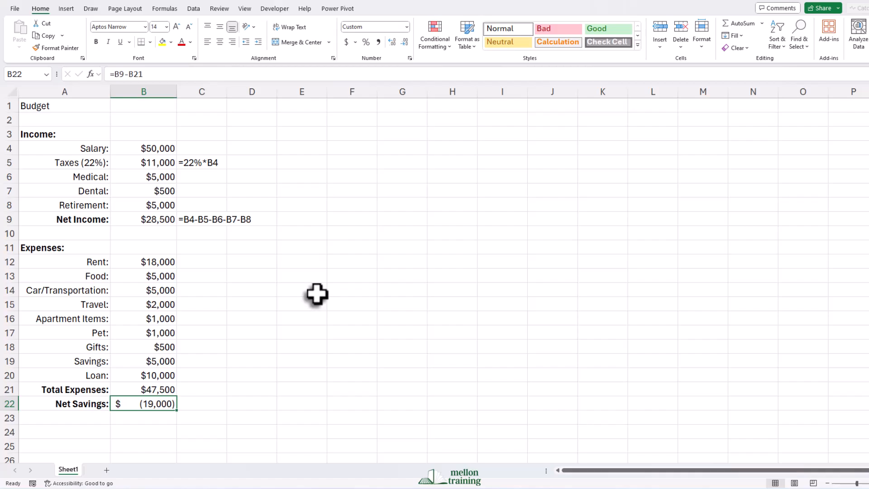
{"action": "left_click_drag", "start_coordinate": [50, 106], "coordinate": [140, 106]}
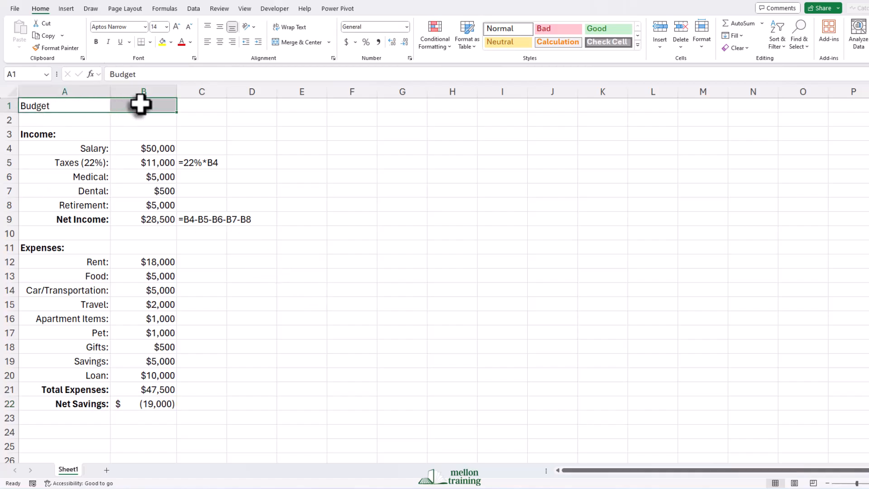
{"action": "left_click", "coordinate": [299, 42]}
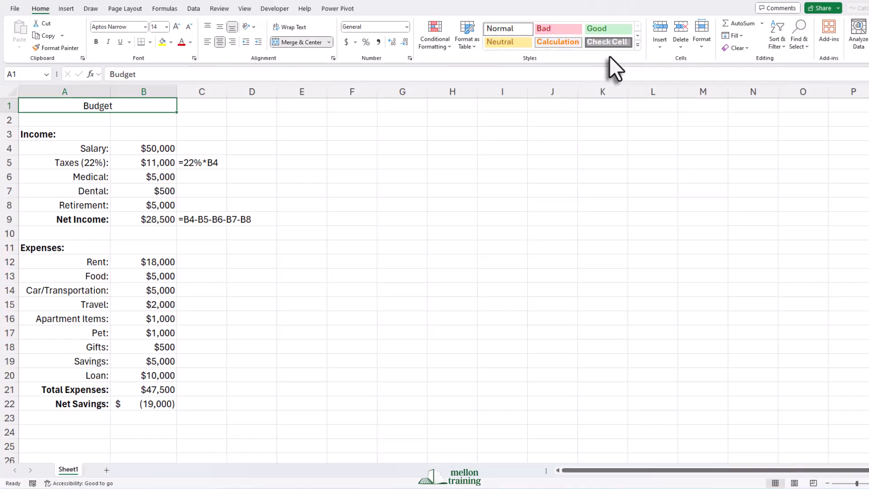
{"action": "left_click", "coordinate": [638, 45]}
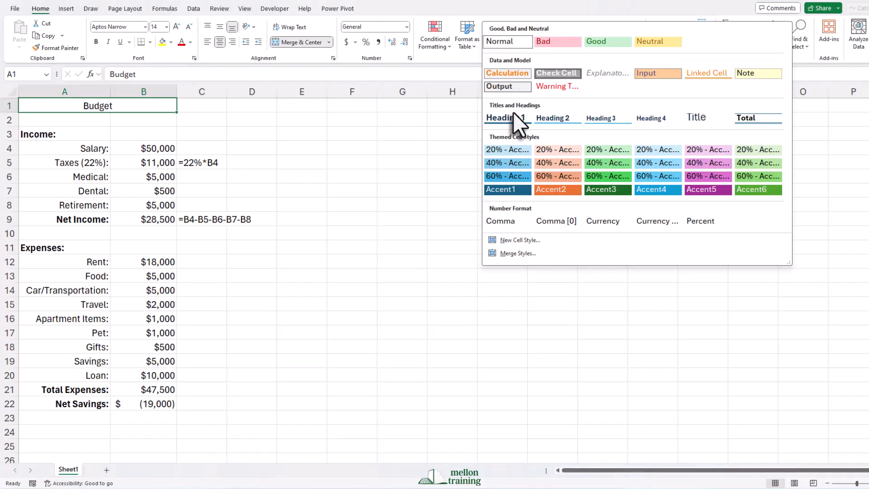
{"action": "left_click", "coordinate": [513, 116]}
{"action": "left_click", "coordinate": [390, 154]}
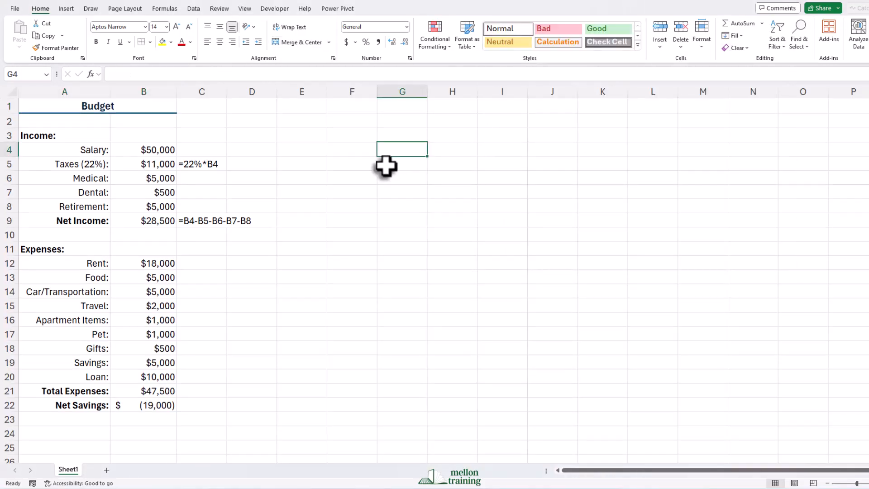
Copy the FORMULATEXT formula from C9 to C21 and C22 and widen column C to fit the formula texts.
{"action": "left_click", "coordinate": [200, 222]}
{"action": "key", "text": "ctrl+c"}
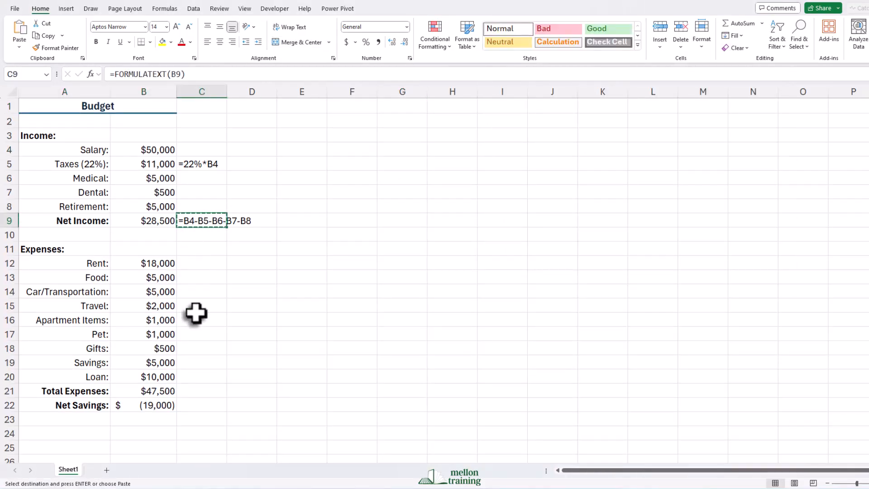
{"action": "left_click", "coordinate": [203, 392]}
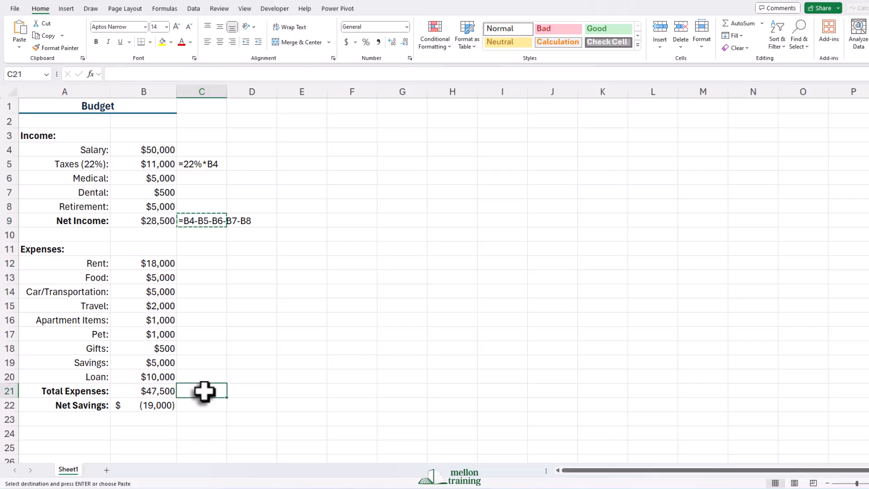
{"action": "key", "text": "ctrl+v"}
{"action": "left_click", "coordinate": [198, 405]}
{"action": "key", "text": "ctrl+v"}
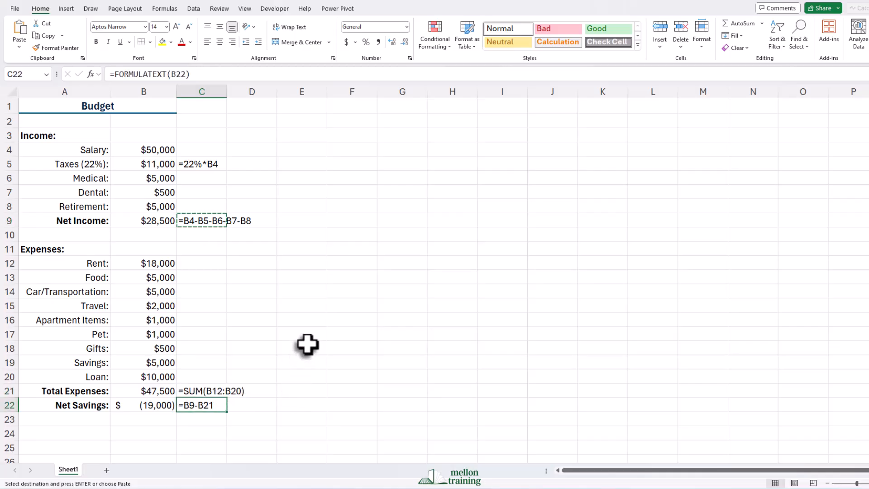
{"action": "left_click_drag", "start_coordinate": [226, 92], "coordinate": [258, 95]}
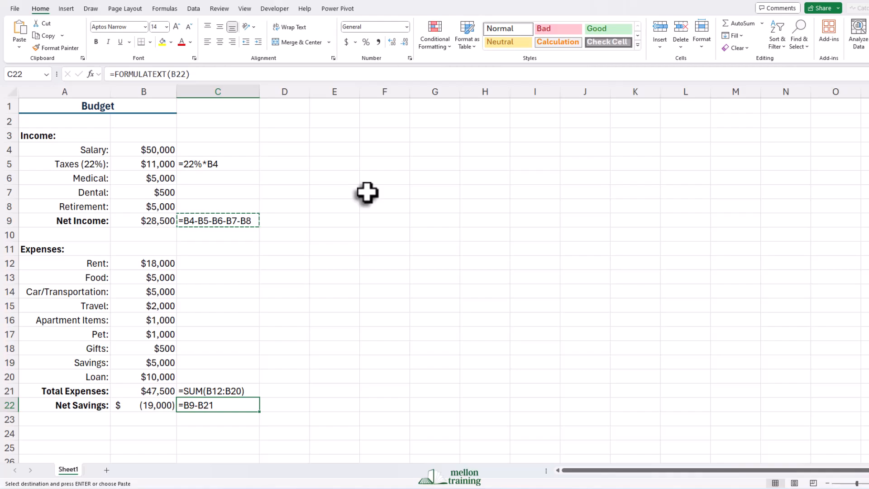
Set the Retirement amount in B8 to 4000.
{"action": "left_click", "coordinate": [149, 206]}
{"action": "type", "text": "4"}
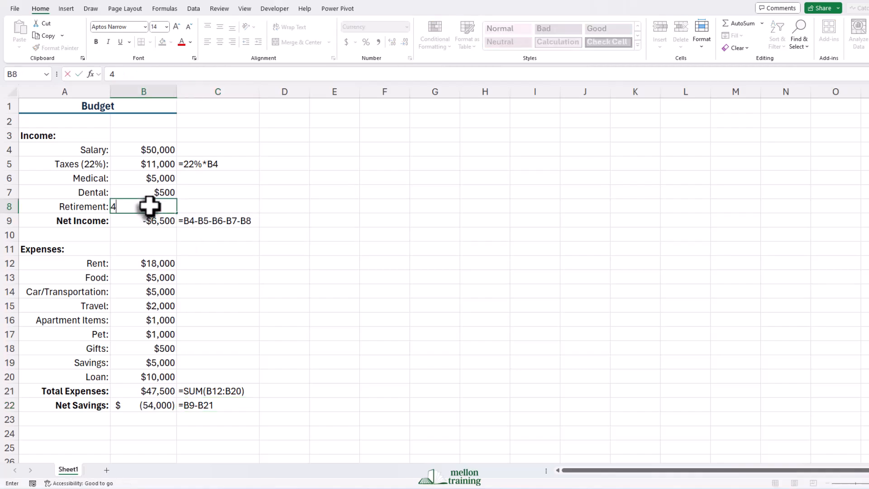
{"action": "type", "text": "0000"}
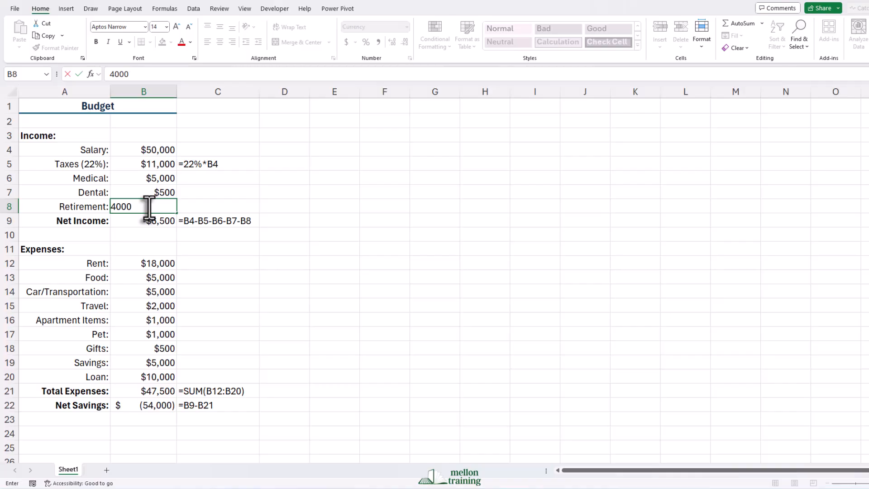
{"action": "key", "text": "Return"}
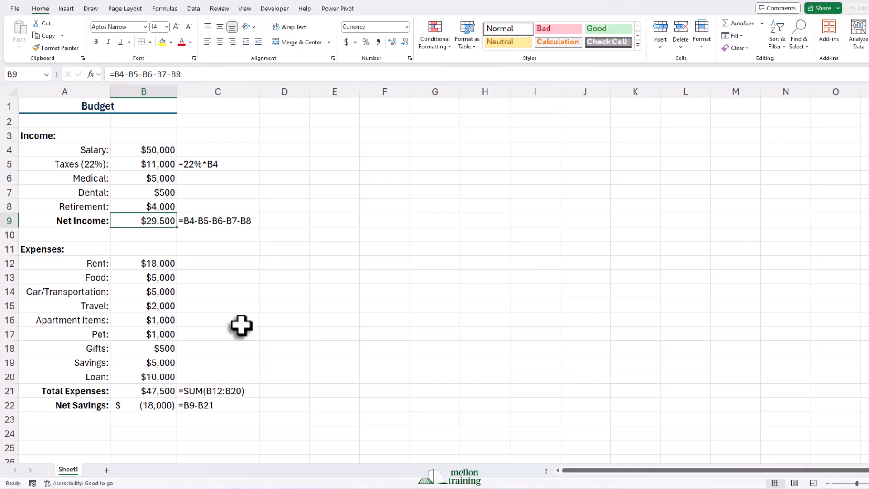
Change the Rent formula in B12 to =500*12.
{"action": "double_click", "coordinate": [154, 266]}
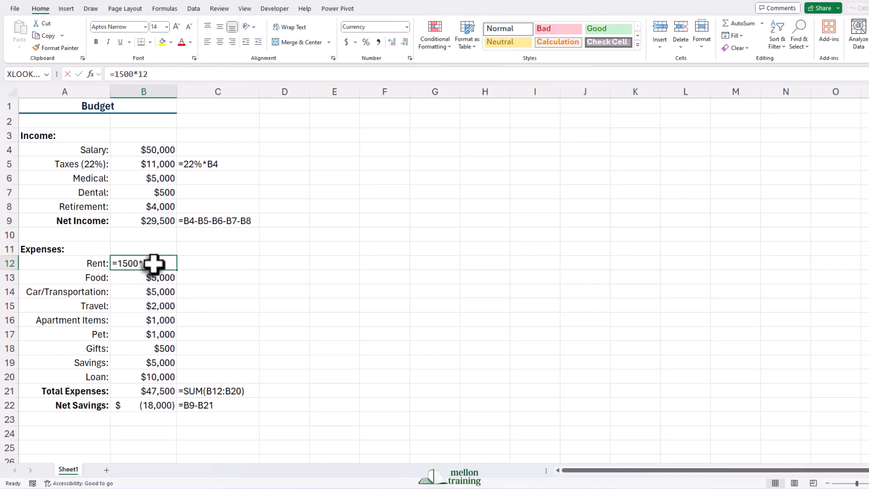
{"action": "left_click", "coordinate": [118, 264]}
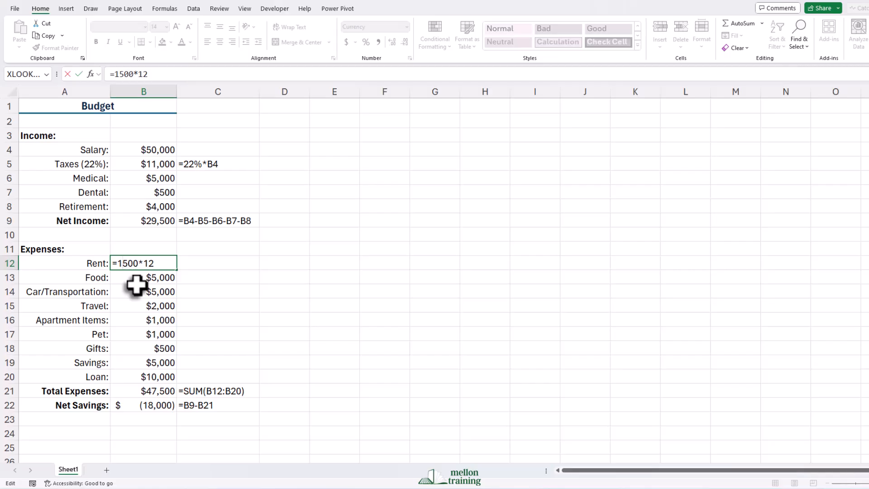
{"action": "key", "text": "BackSpace"}
{"action": "key", "text": "Return"}
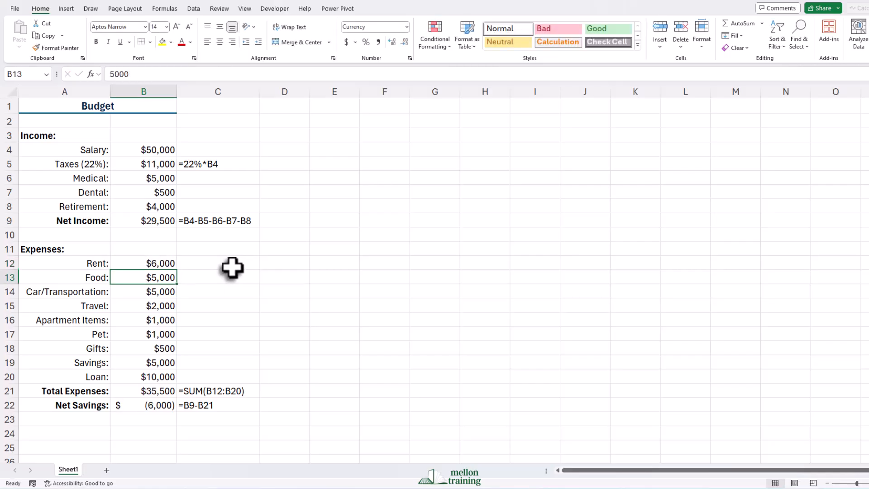
Set the Pet expense in B17 to 0 and the Travel expense in B15 to 1000.
{"action": "left_click", "coordinate": [158, 334]}
{"action": "type", "text": "0"}
{"action": "key", "text": "Return"}
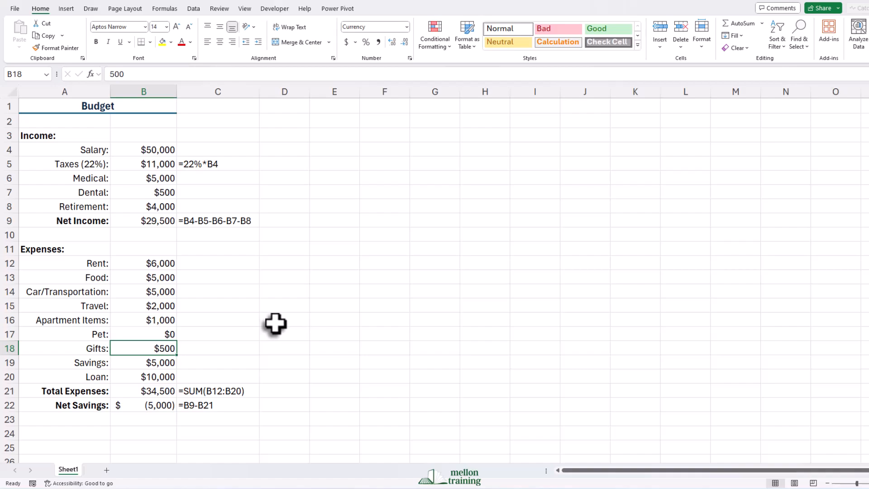
{"action": "left_click", "coordinate": [166, 308]}
{"action": "type", "text": "10"}
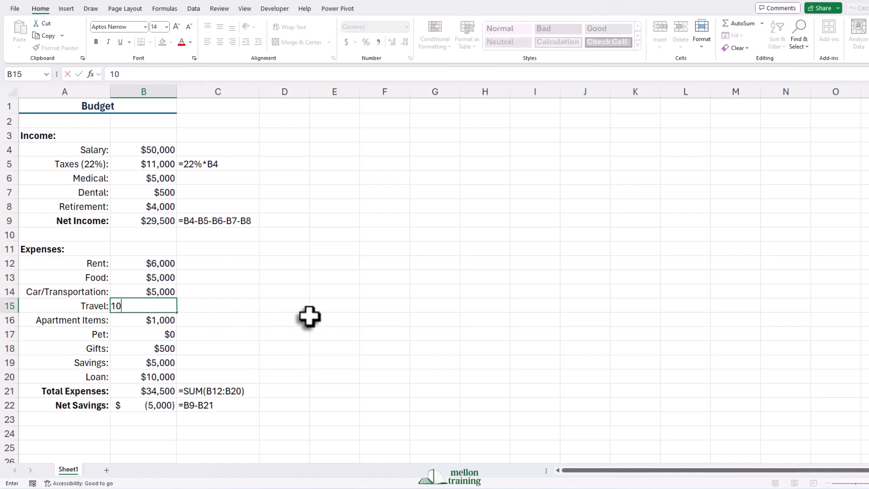
{"action": "type", "text": "00"}
{"action": "key", "text": "Return"}
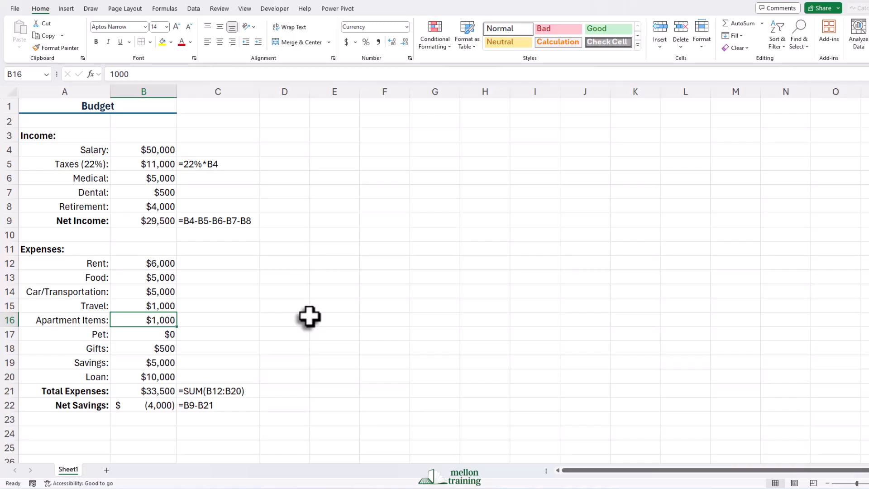
Set the Savings expense in B19 to 1000 and make the net savings amount in B22 bold.
{"action": "left_click", "coordinate": [154, 363]}
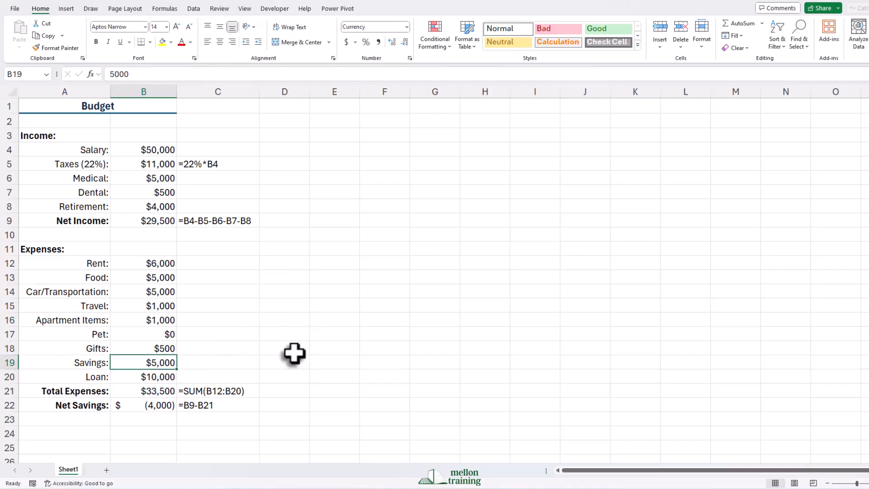
{"action": "type", "text": "100"}
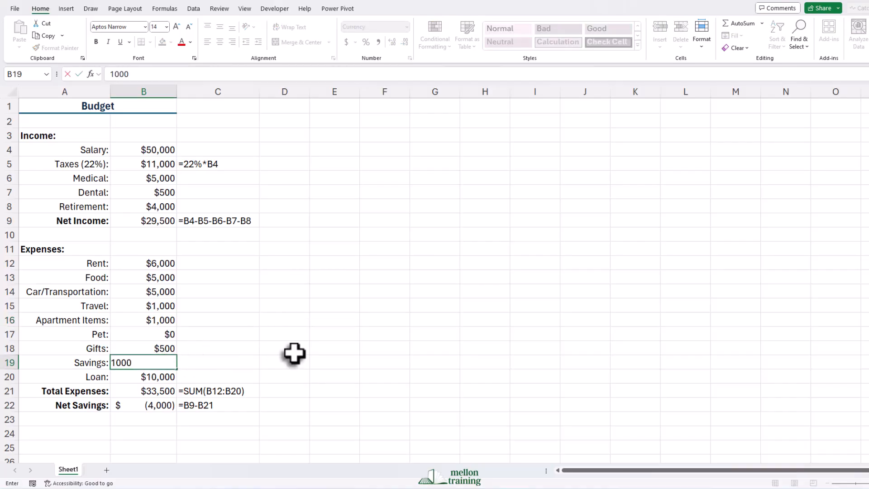
{"action": "key", "text": "Return"}
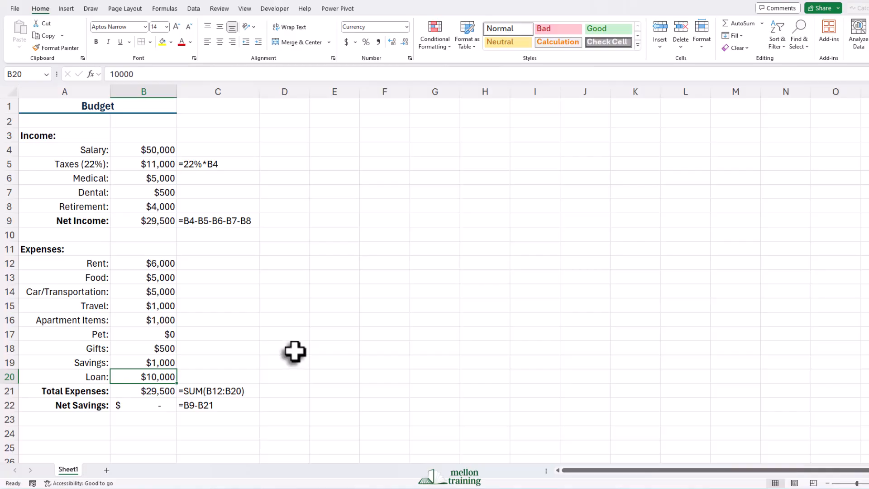
{"action": "left_click", "coordinate": [144, 405]}
{"action": "left_click", "coordinate": [95, 42]}
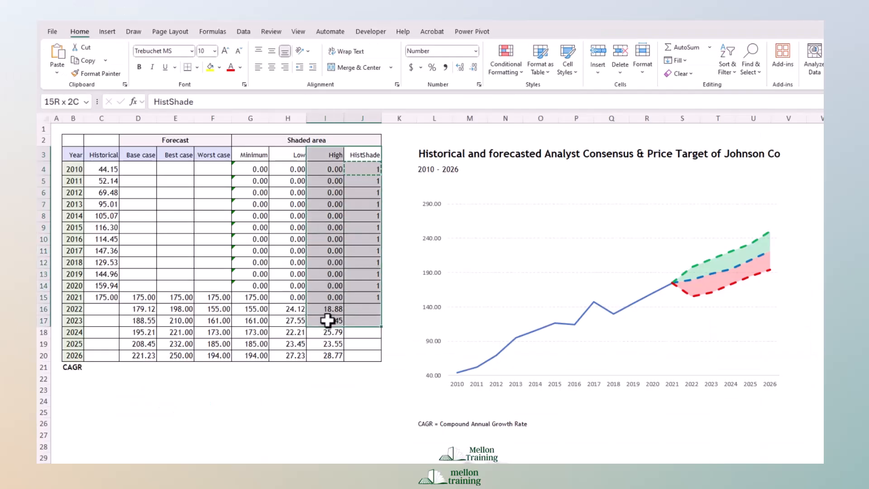
Change the chart's HistShade series to an area chart plotted on the secondary axis.
{"action": "left_click", "coordinate": [720, 195]}
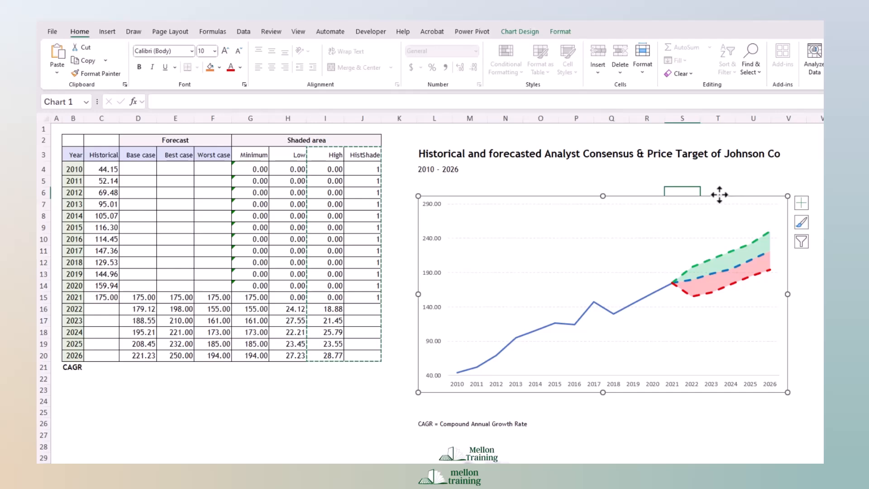
{"action": "right_click", "coordinate": [720, 195]}
{"action": "left_click", "coordinate": [745, 365]}
{"action": "left_click_drag", "start_coordinate": [669, 352], "coordinate": [669, 389]}
{"action": "left_click", "coordinate": [606, 388]}
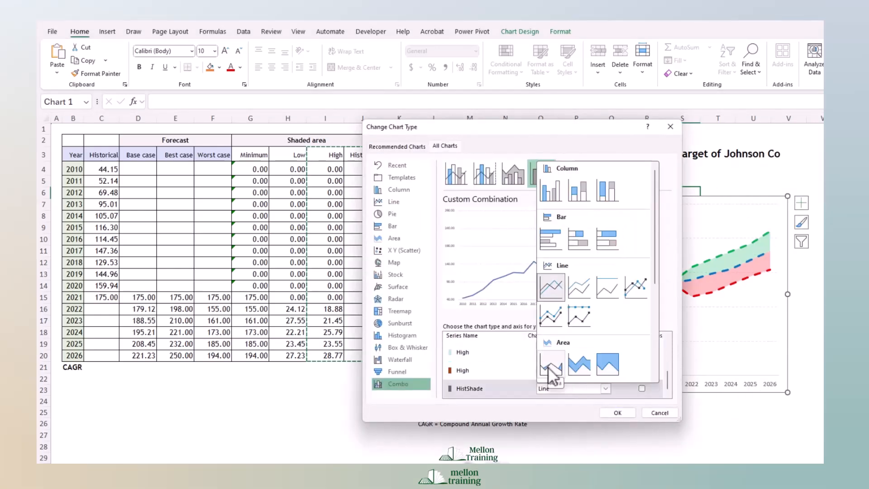
{"action": "left_click", "coordinate": [549, 368]}
{"action": "left_click", "coordinate": [643, 389]}
{"action": "left_click", "coordinate": [617, 414]}
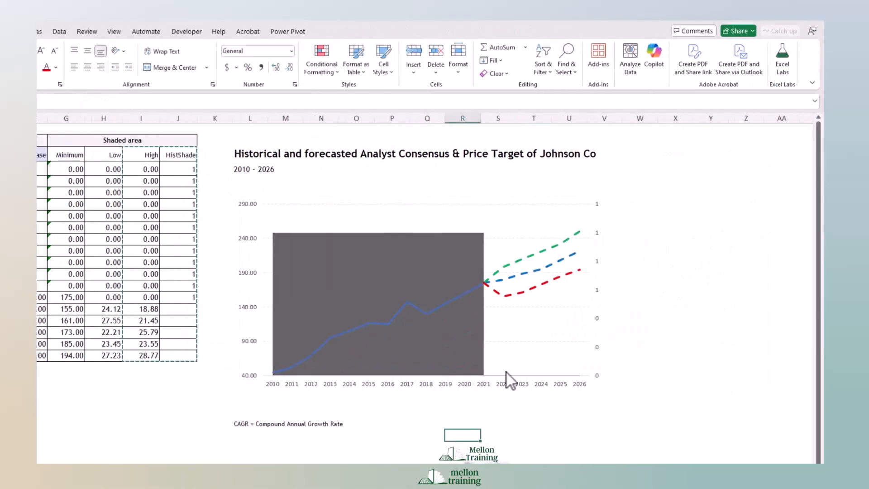
Set the chart's secondary vertical axis maximum to 1 and change its label position.
{"action": "right_click", "coordinate": [781, 289]}
{"action": "left_click", "coordinate": [822, 413]}
{"action": "double_click", "coordinate": [769, 228]}
{"action": "type", "text": "1"}
{"action": "key", "text": "Return"}
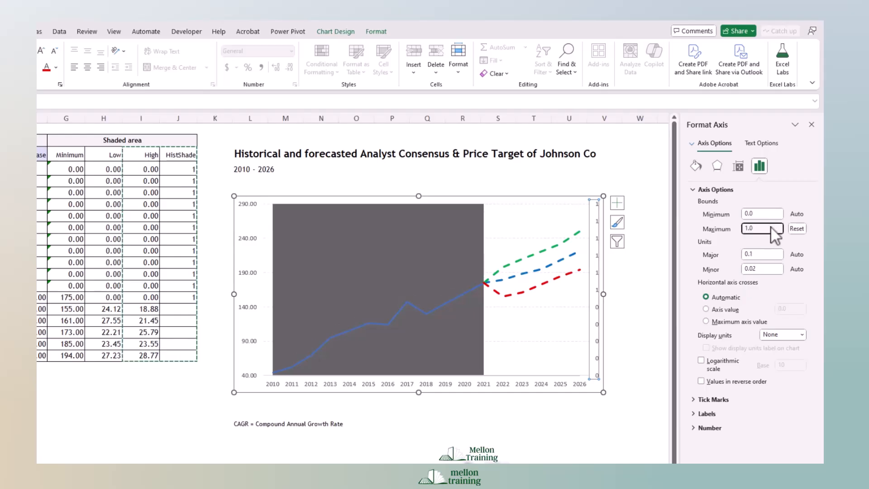
{"action": "left_click", "coordinate": [708, 414]}
{"action": "left_click", "coordinate": [803, 426]}
{"action": "left_click", "coordinate": [771, 423]}
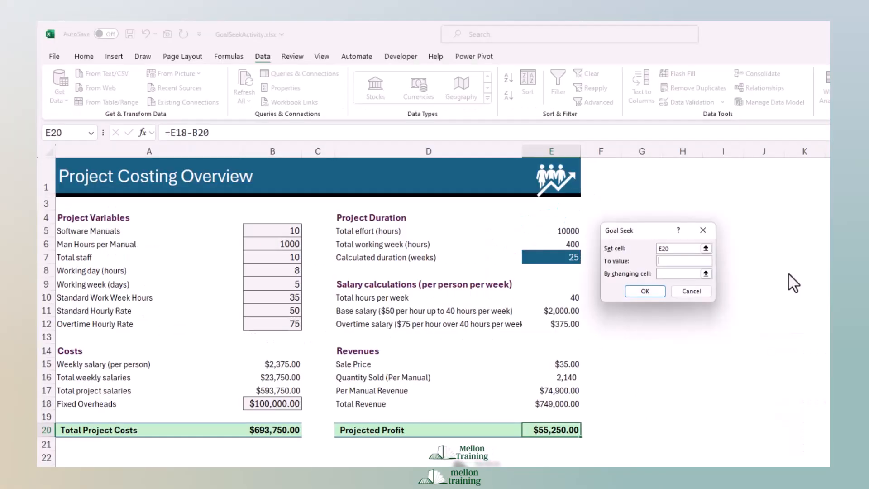
Run Goal Seek on the Projected Profit in E20 by changing the Software Manuals value in B5.
{"action": "left_click", "coordinate": [705, 274]}
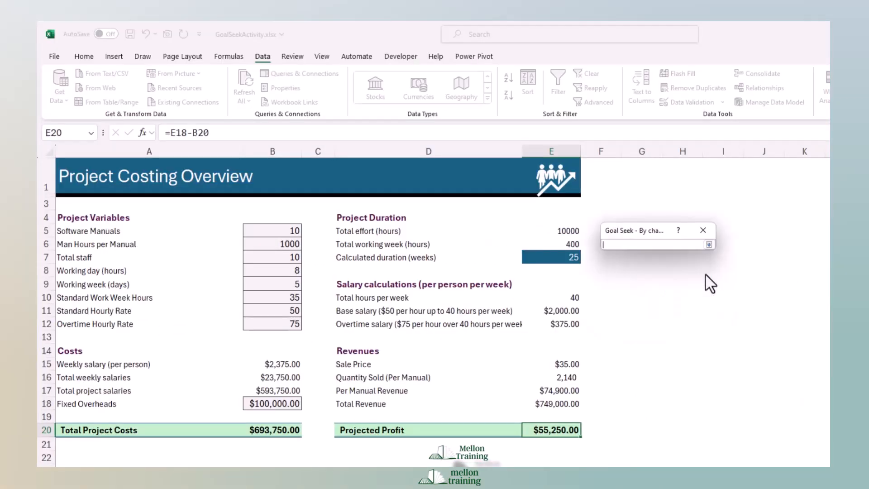
{"action": "left_click", "coordinate": [272, 231]}
{"action": "left_click", "coordinate": [679, 229]}
{"action": "left_click", "coordinate": [643, 291]}
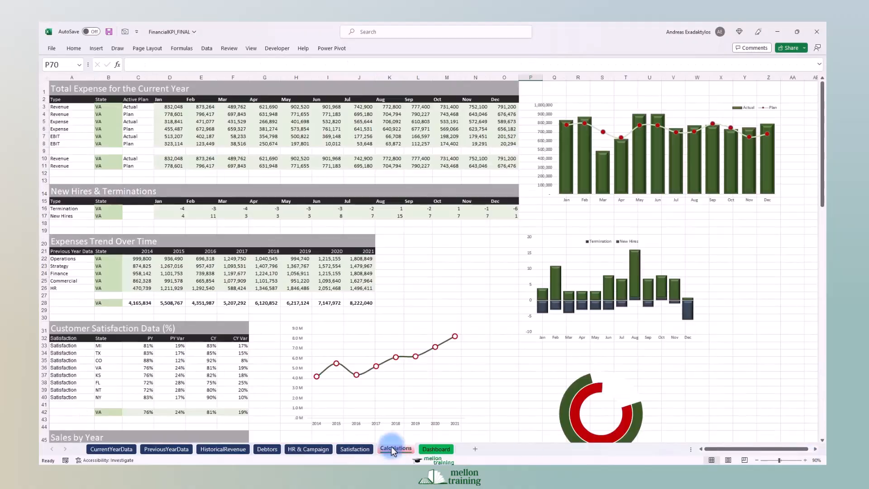
Look over the Calculations sheet of the FinancialKPI_FINAL workbook and open its Dashboard sheet.
{"action": "scroll", "coordinate": [388, 446], "scroll_direction": "down", "scroll_amount": 10}
{"action": "left_click", "coordinate": [436, 448]}
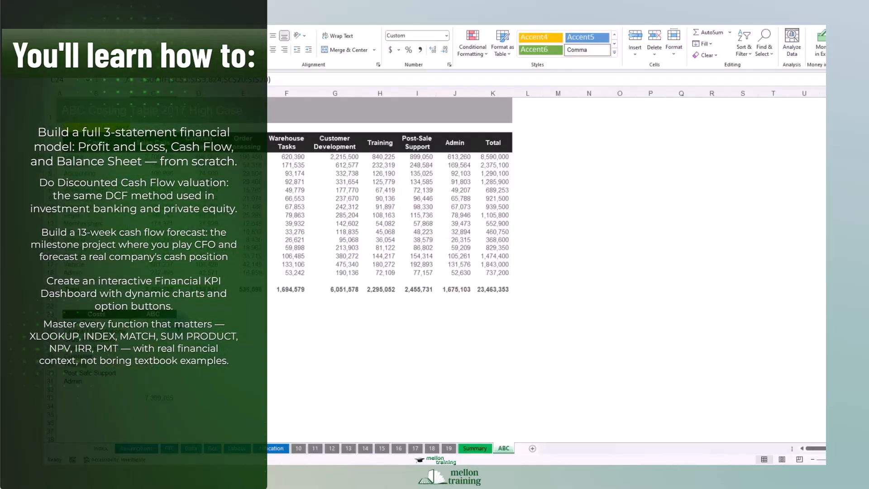
Apply a custom sort to the activity cost table on the ABC sheet, ordering cell values from Largest to Smallest.
{"action": "left_click", "coordinate": [491, 294]}
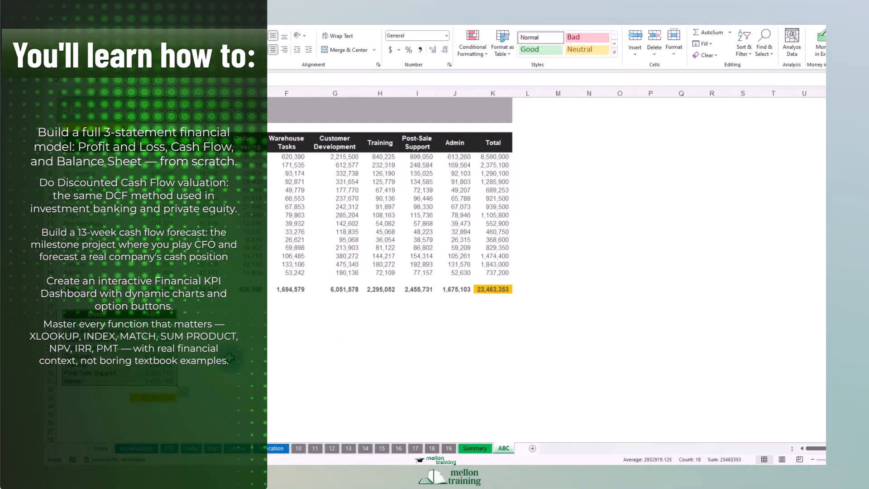
{"action": "left_click", "coordinate": [744, 46]}
{"action": "left_click", "coordinate": [772, 92]}
{"action": "left_click_drag", "start_coordinate": [313, 172], "coordinate": [329, 310]}
{"action": "left_click", "coordinate": [279, 344]}
{"action": "left_click", "coordinate": [247, 359]}
{"action": "left_click", "coordinate": [445, 345]}
{"action": "left_click", "coordinate": [380, 365]}
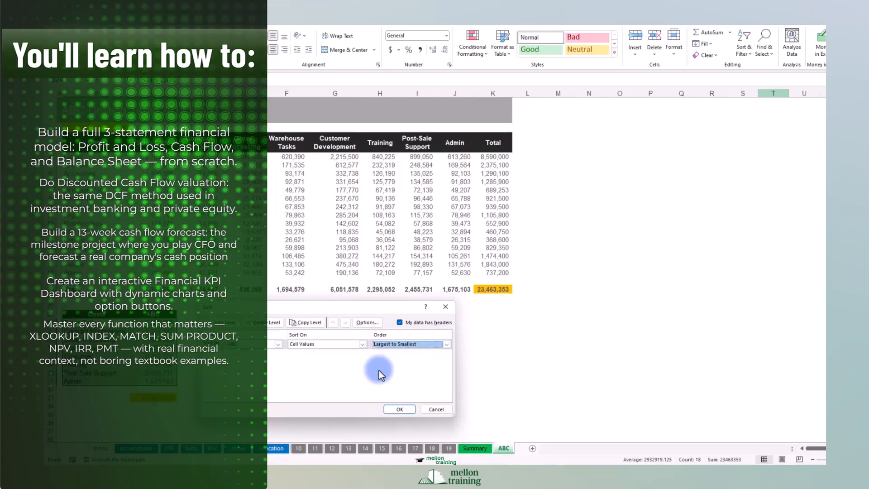
{"action": "left_click", "coordinate": [399, 409]}
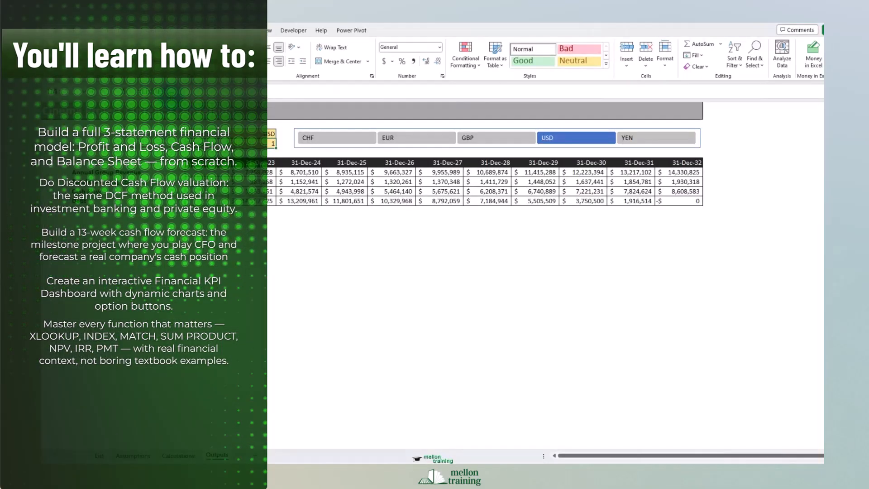
Switch the financial projection through the CHF, GBP, USD and YEN currencies.
{"action": "left_click", "coordinate": [338, 139]}
{"action": "left_click", "coordinate": [484, 140]}
{"action": "left_click", "coordinate": [559, 139]}
{"action": "left_click", "coordinate": [647, 139]}
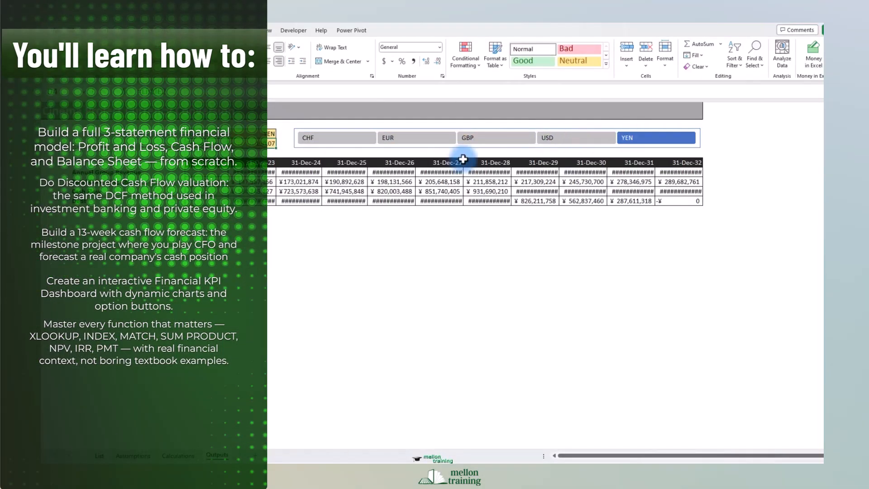
Autofit the projection's date columns with the sheet headings shown, and switch the currency to EUR.
{"action": "left_click", "coordinate": [267, 30]}
{"action": "left_click", "coordinate": [326, 61]}
{"action": "double_click", "coordinate": [288, 106]}
{"action": "double_click", "coordinate": [338, 106]}
{"action": "left_click_drag", "start_coordinate": [384, 106], "coordinate": [684, 103]}
{"action": "double_click", "coordinate": [677, 107]}
{"action": "left_click", "coordinate": [388, 140]}
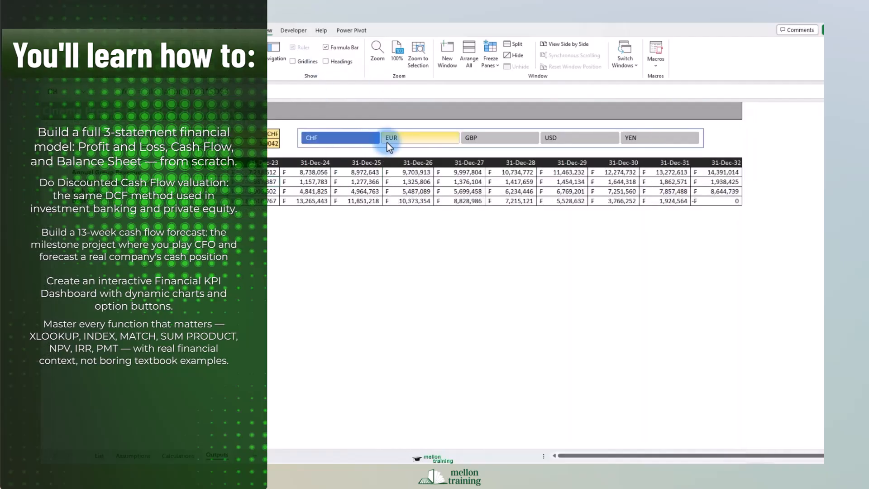
Switch the financial projection to EUR and look over the yearly figures on the Assumptions sheet.
{"action": "left_click", "coordinate": [428, 138]}
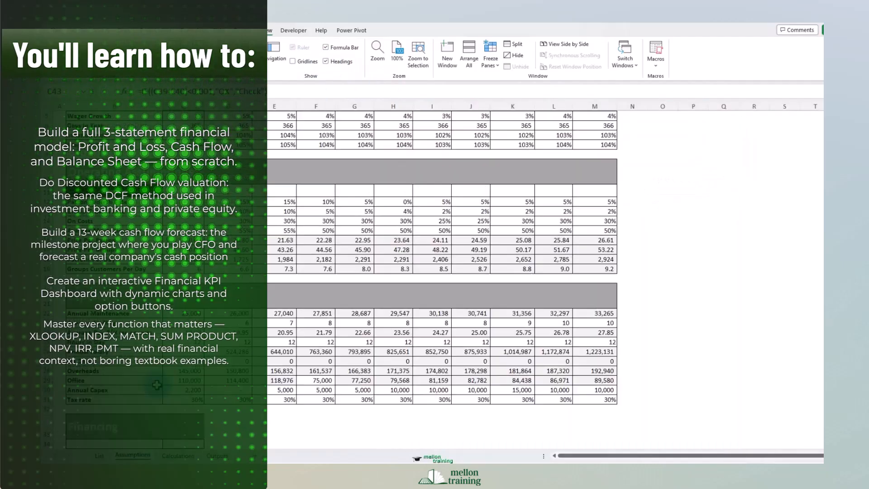
{"action": "scroll", "coordinate": [156, 385], "scroll_direction": "up", "scroll_amount": 2}
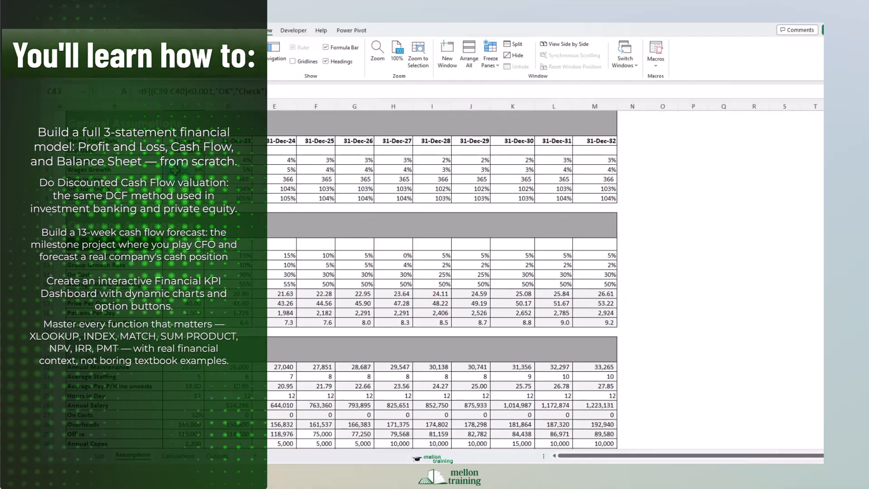
{"action": "scroll", "coordinate": [156, 384], "scroll_direction": "down", "scroll_amount": 5}
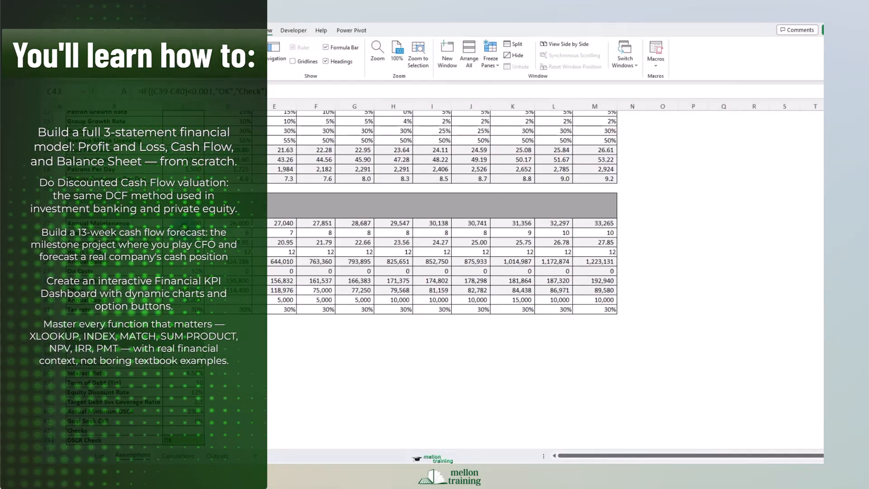
{"action": "scroll", "coordinate": [442, 272], "scroll_direction": "down", "scroll_amount": 1}
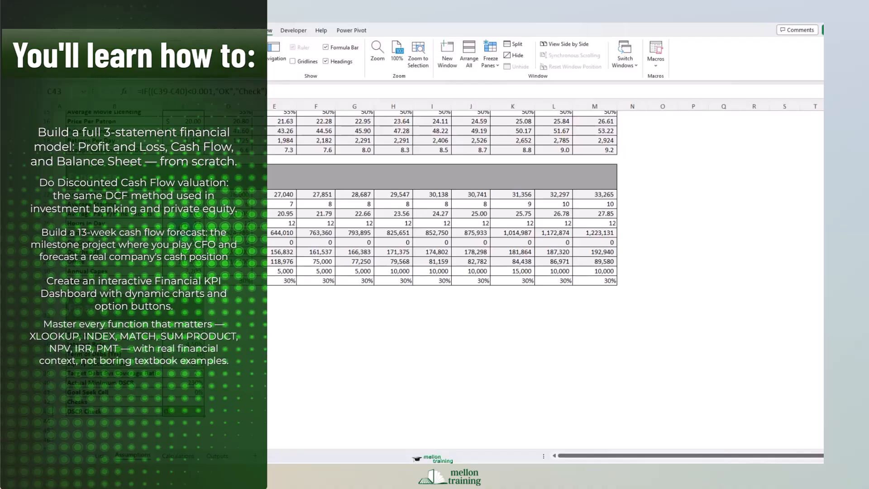
Look over the Calculations sheet of the financial model and return to the Outputs sheet.
{"action": "left_click", "coordinate": [178, 456]}
{"action": "scroll", "coordinate": [198, 415], "scroll_direction": "down", "scroll_amount": 4}
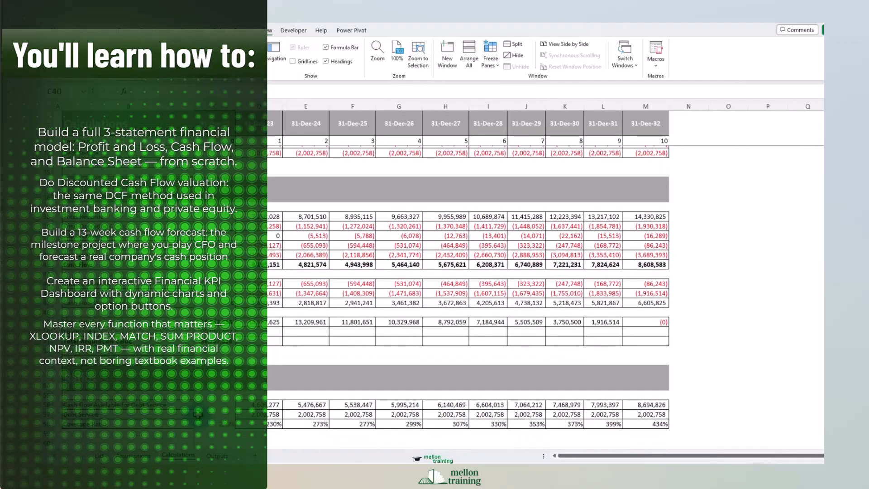
{"action": "left_click", "coordinate": [217, 455]}
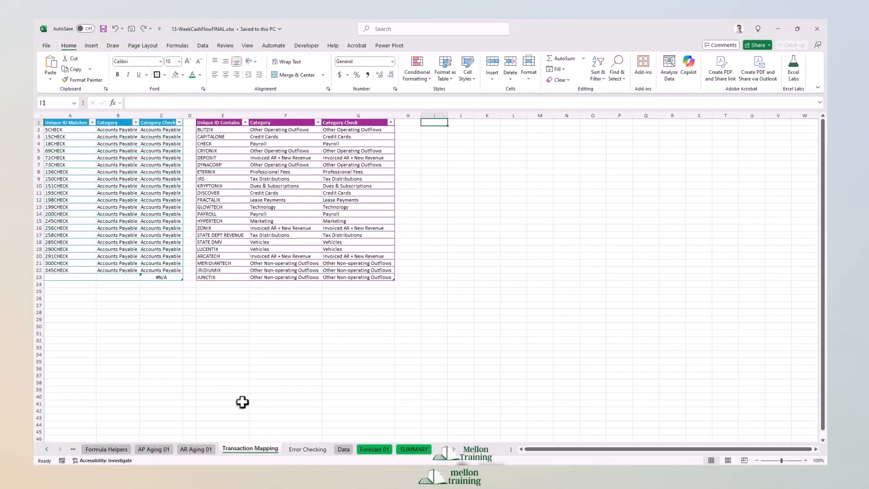
Look at the AP Aging 01 and AR Aging 01 sheets of the 13-WeekCashFlowFINAL workbook, and open the Forecast 01 sheet.
{"action": "left_click", "coordinate": [154, 449]}
{"action": "left_click", "coordinate": [196, 449]}
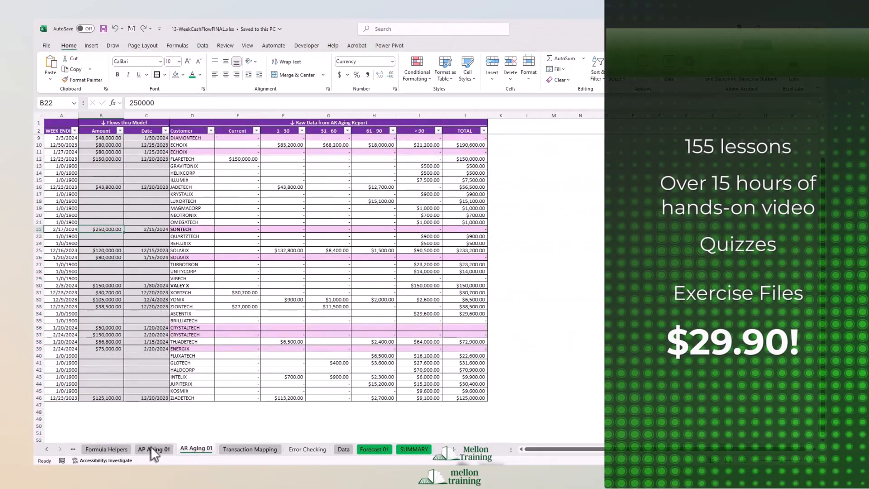
{"action": "left_click", "coordinate": [152, 448]}
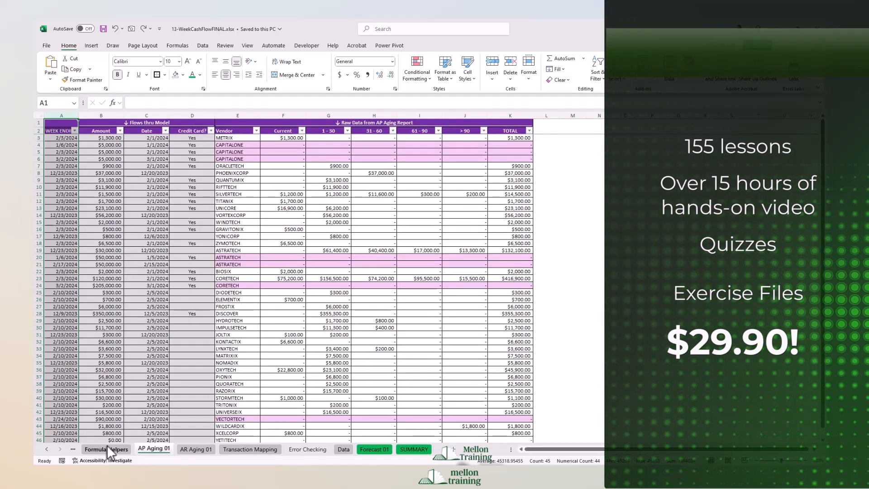
{"action": "left_click", "coordinate": [375, 449]}
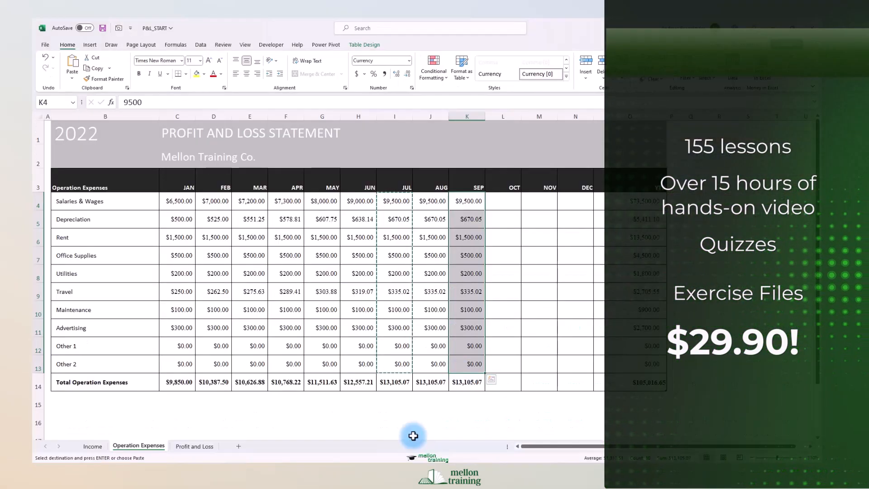
Open the Profit and Loss sheet of the P&L_START workbook.
{"action": "left_click", "coordinate": [194, 446]}
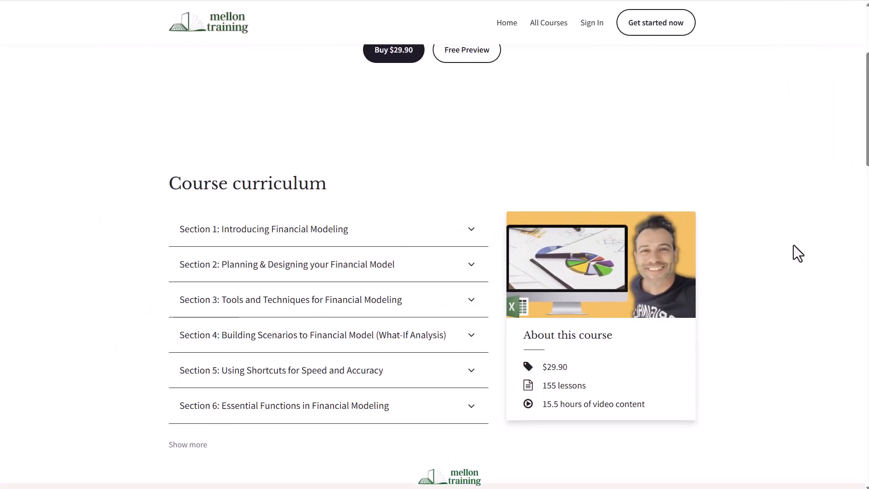
On the Mellon Training course page in the browser, show the full course curriculum and browse down to the other courses offered.
{"action": "scroll", "coordinate": [369, 370], "scroll_direction": "down", "scroll_amount": 1}
{"action": "left_click", "coordinate": [190, 410]}
{"action": "scroll", "coordinate": [689, 239], "scroll_direction": "down", "scroll_amount": 7}
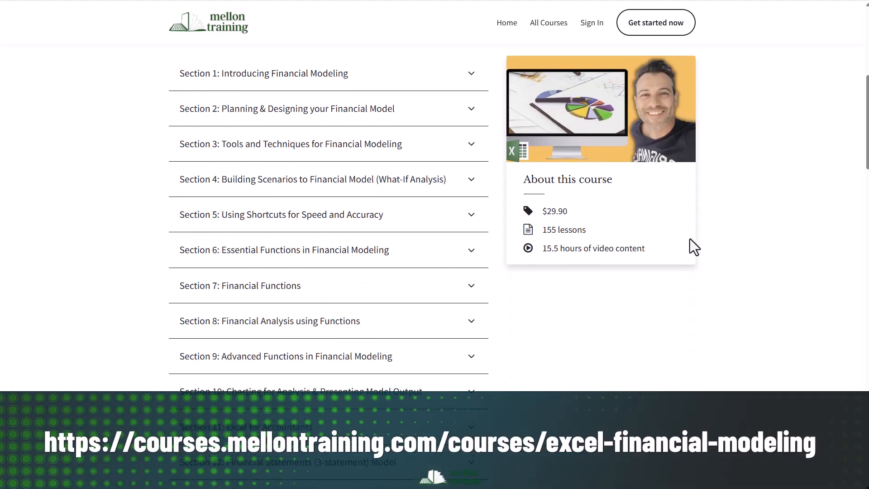
{"action": "scroll", "coordinate": [690, 240], "scroll_direction": "down", "scroll_amount": 15}
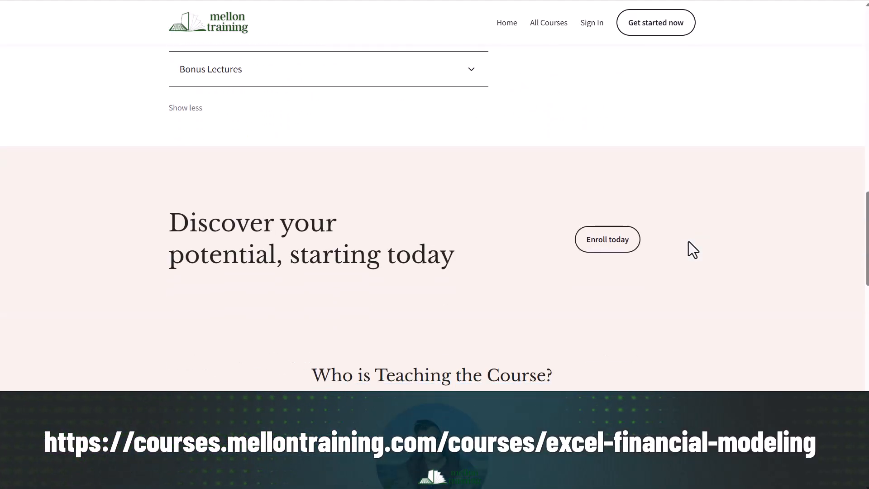
{"action": "scroll", "coordinate": [689, 243], "scroll_direction": "down", "scroll_amount": 15}
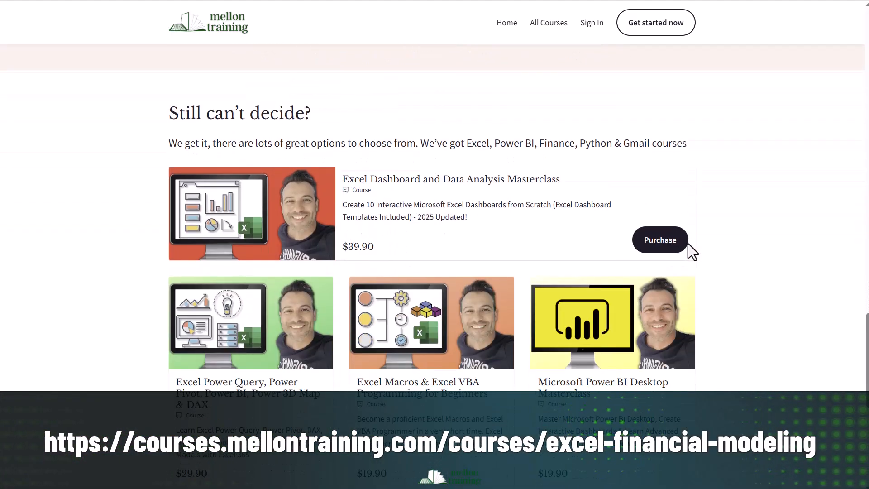
{"action": "scroll", "coordinate": [689, 247], "scroll_direction": "up", "scroll_amount": 5}
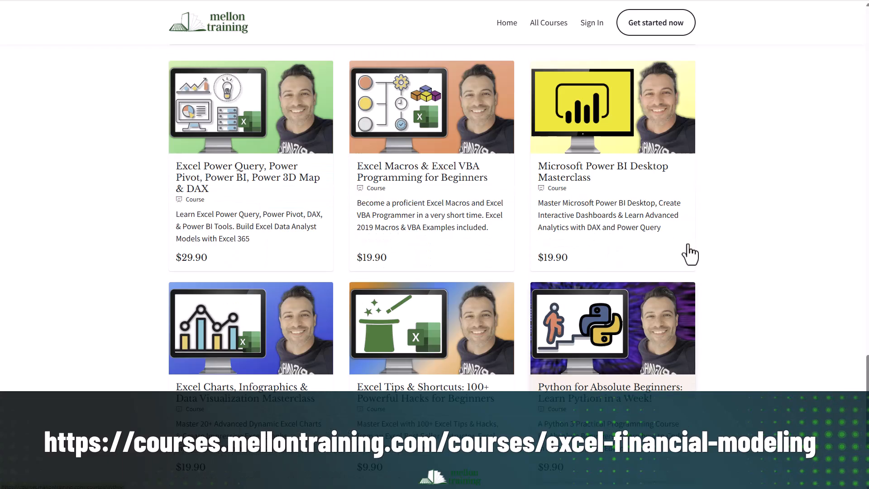
Return to the course curriculum and expand Section 1 and Section 2 to read their lesson lists.
{"action": "left_click_drag", "start_coordinate": [866, 369], "coordinate": [857, 104]}
{"action": "left_click", "coordinate": [447, 162]}
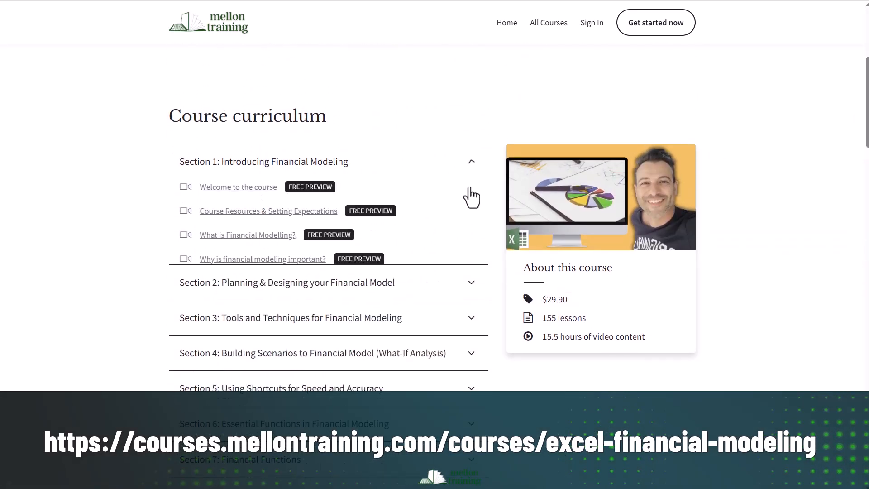
{"action": "scroll", "coordinate": [478, 299], "scroll_direction": "down", "scroll_amount": 2}
{"action": "left_click", "coordinate": [473, 311]}
{"action": "scroll", "coordinate": [474, 340], "scroll_direction": "down", "scroll_amount": 4}
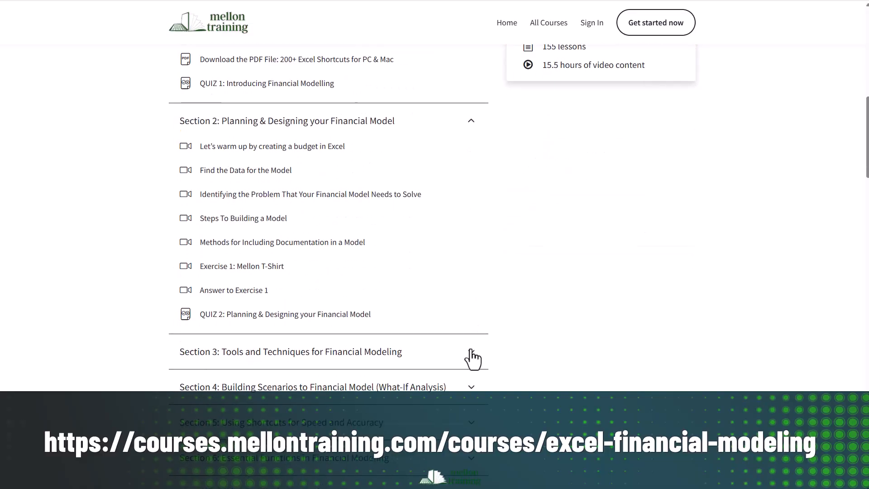